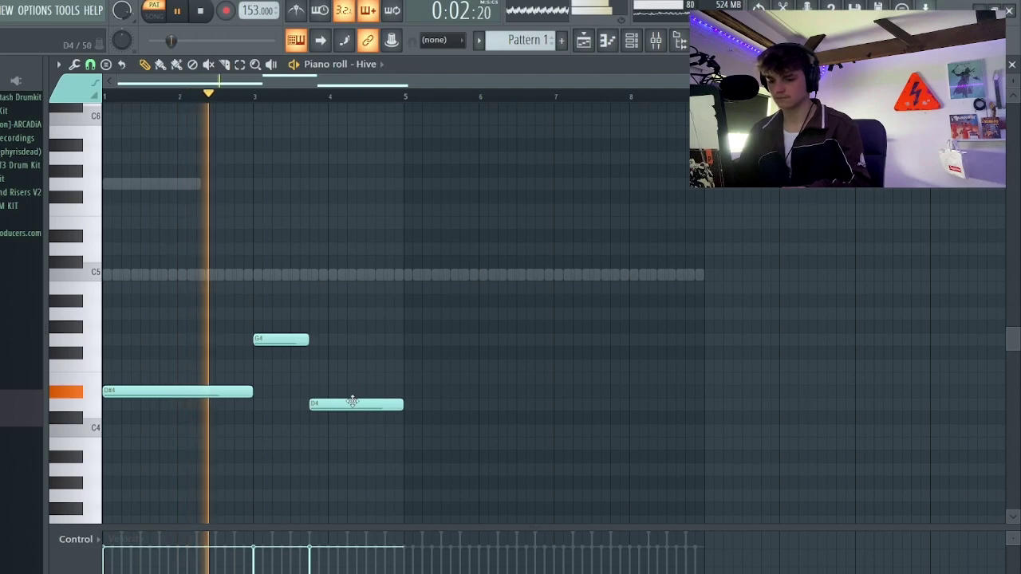
Lower the third note of the Hive part to C4 and duplicate the four-bar phrase into bars 5 to 8
left_click_drag(346, 407, 344, 437)
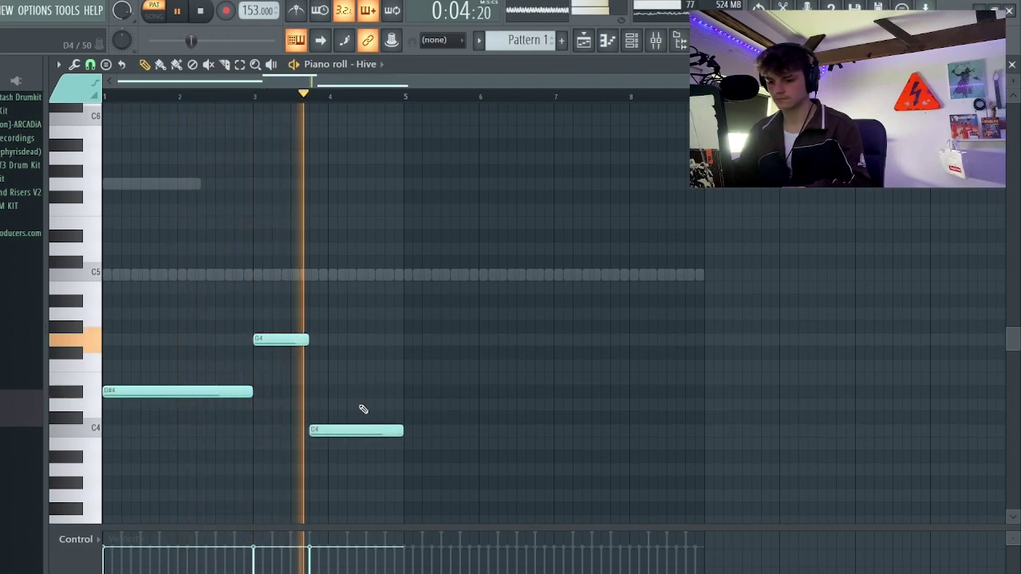
key("ctrl+b")
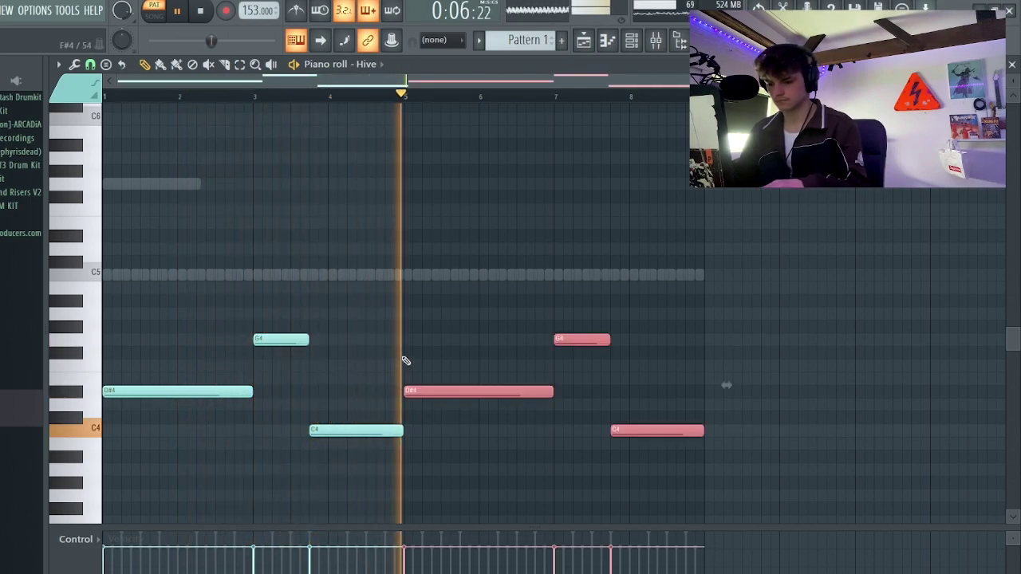
left_click(472, 365)
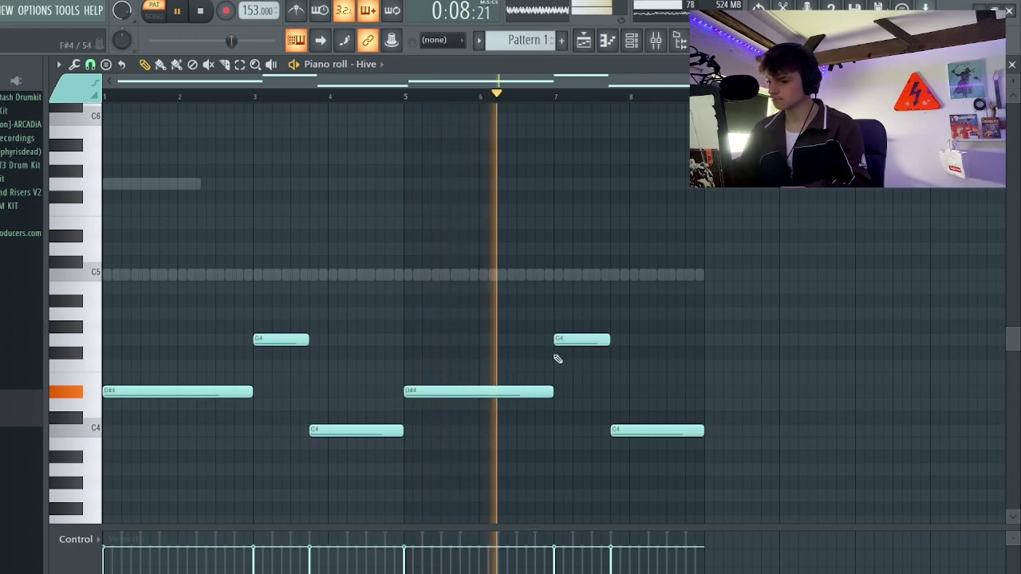
Replace the final C4 note of the second Hive phrase with an A#4 note
left_click(616, 301)
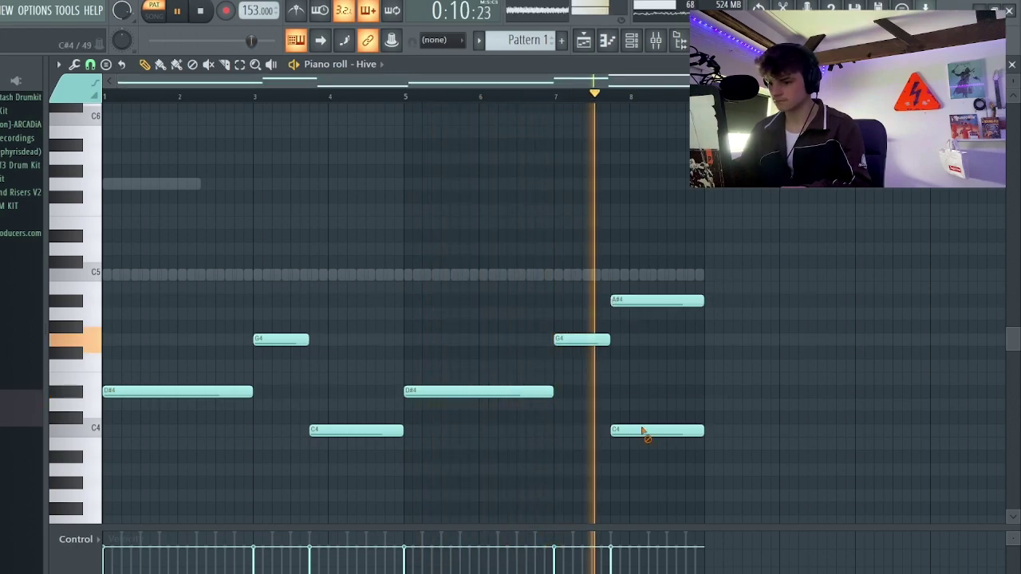
right_click(645, 430)
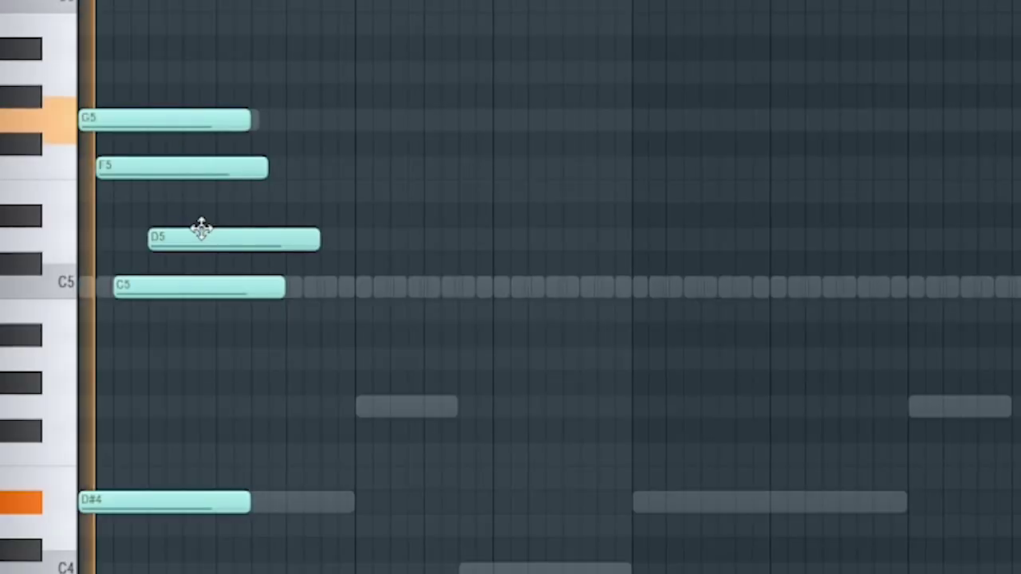
Add a G4 note starting in the last quarter of bar 1 and play the pattern back
left_click(187, 411)
right_click(187, 411)
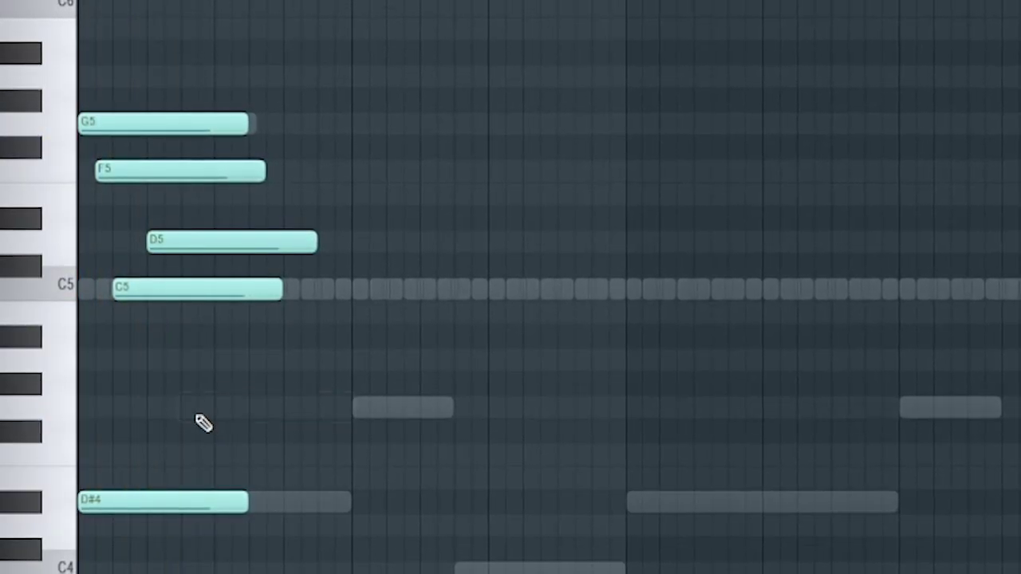
key("space")
left_click(206, 409)
left_click_drag(241, 399, 223, 407)
right_click(224, 411)
left_click(183, 410)
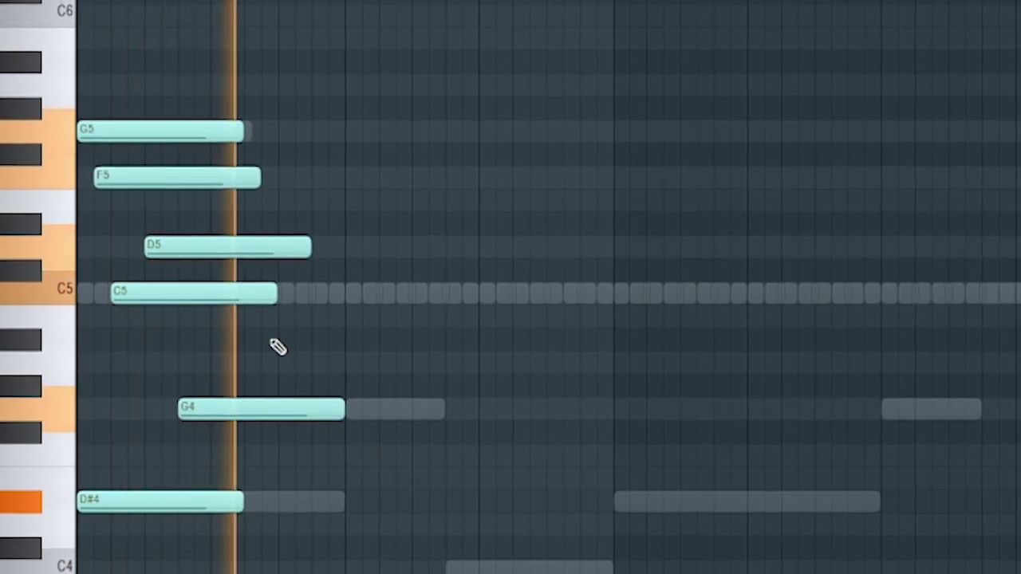
key("space")
Add a staggered D6, C6, A#5, F5 and G5 run in bar 2, auditioning the melody
left_click_drag(262, 24, 264, 11)
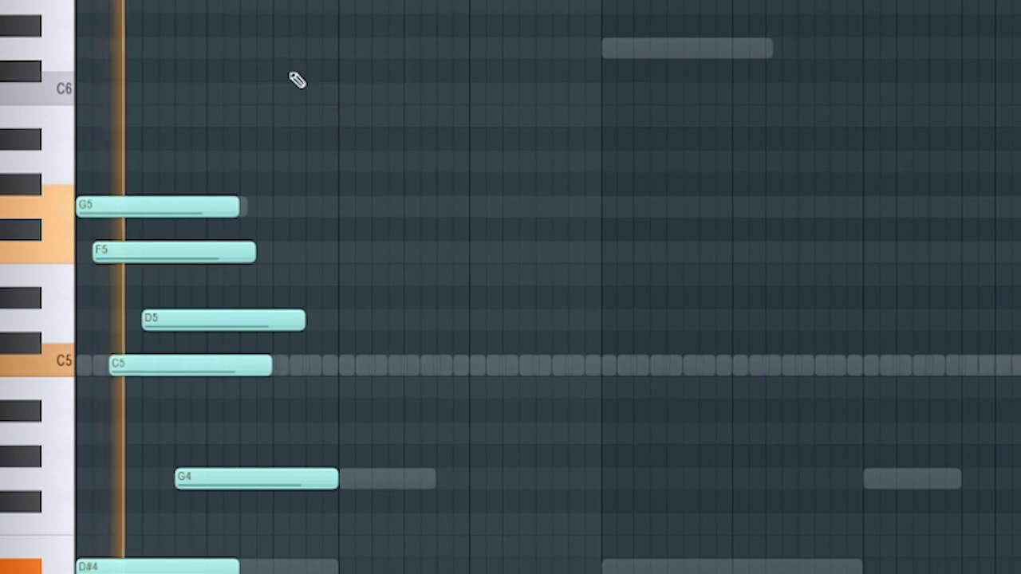
left_click(255, 49)
left_click(262, 94)
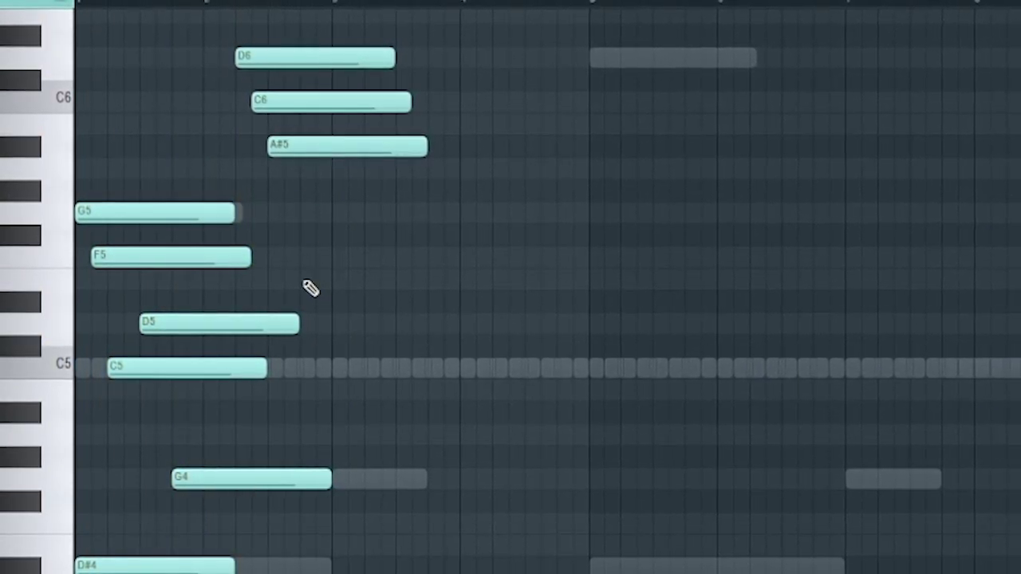
left_click_drag(285, 300, 294, 245)
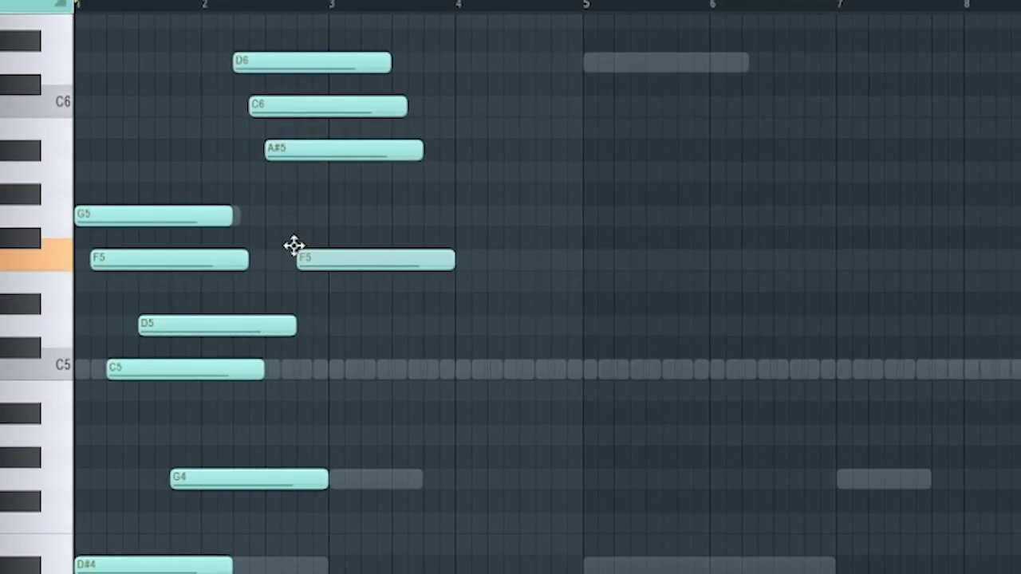
left_click_drag(323, 280, 293, 260)
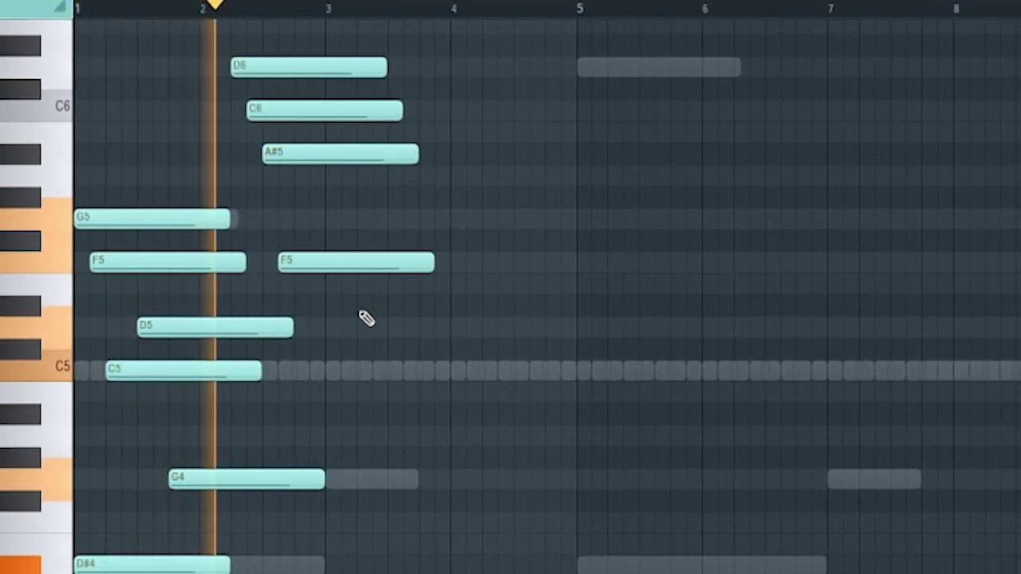
key("space")
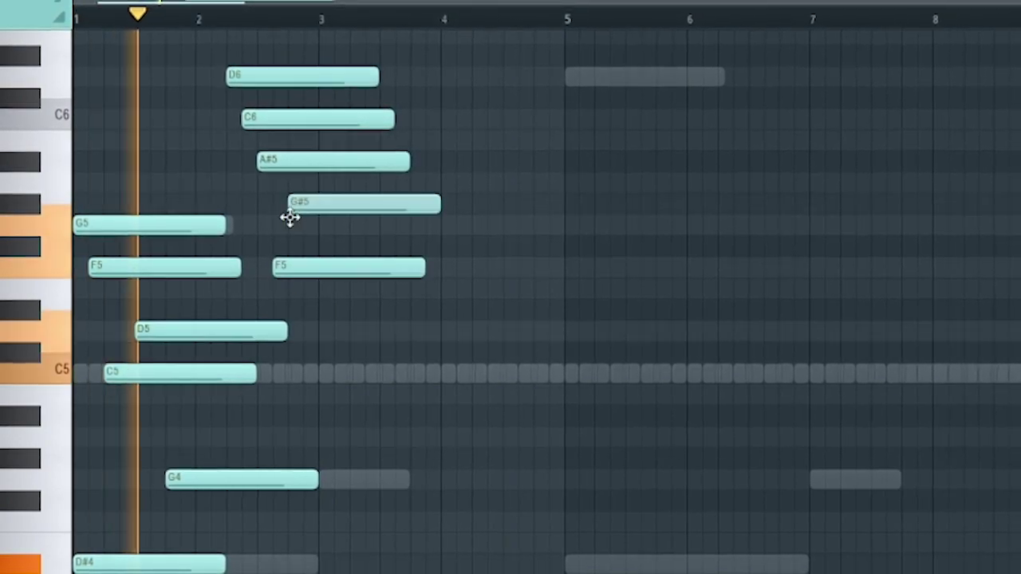
left_click_drag(289, 218, 289, 239)
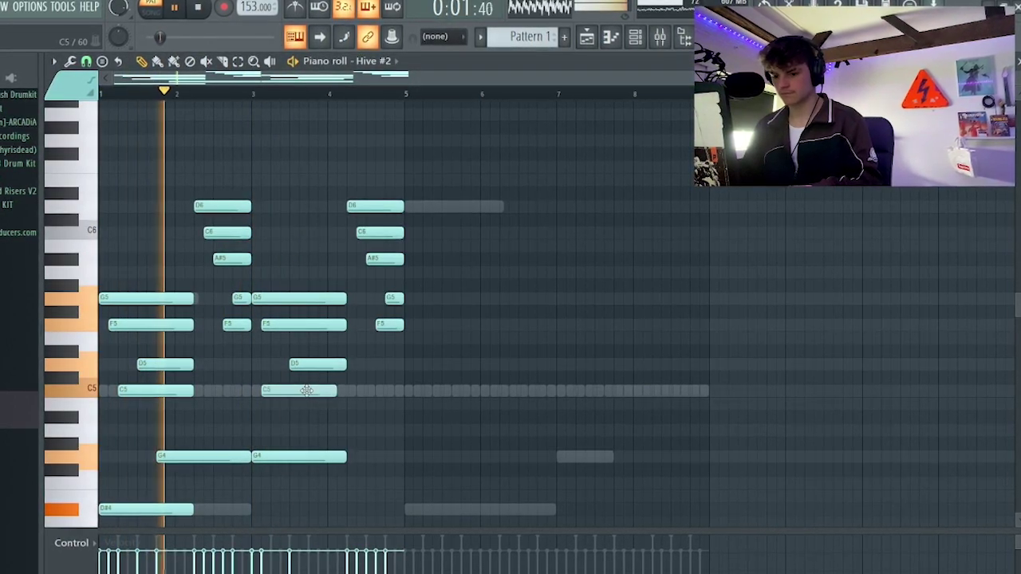
Place high G6 and F6 notes in the second half of bar 4 and shorten the F6 to end at bar 5
scroll(406, 363, "down", 3)
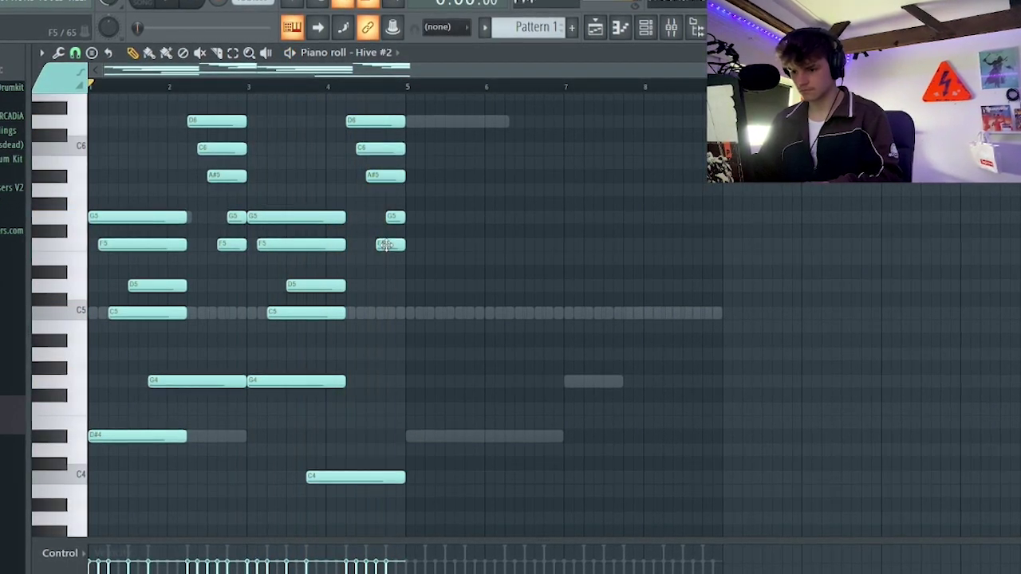
scroll(386, 245, "up", 2)
left_click(353, 88)
scroll(412, 229, "up", 4)
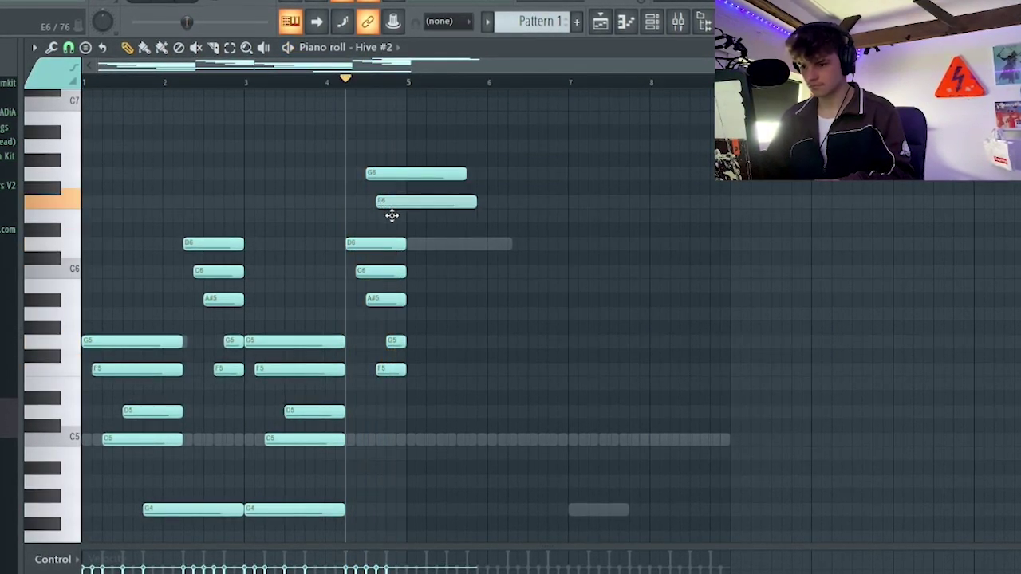
key("space")
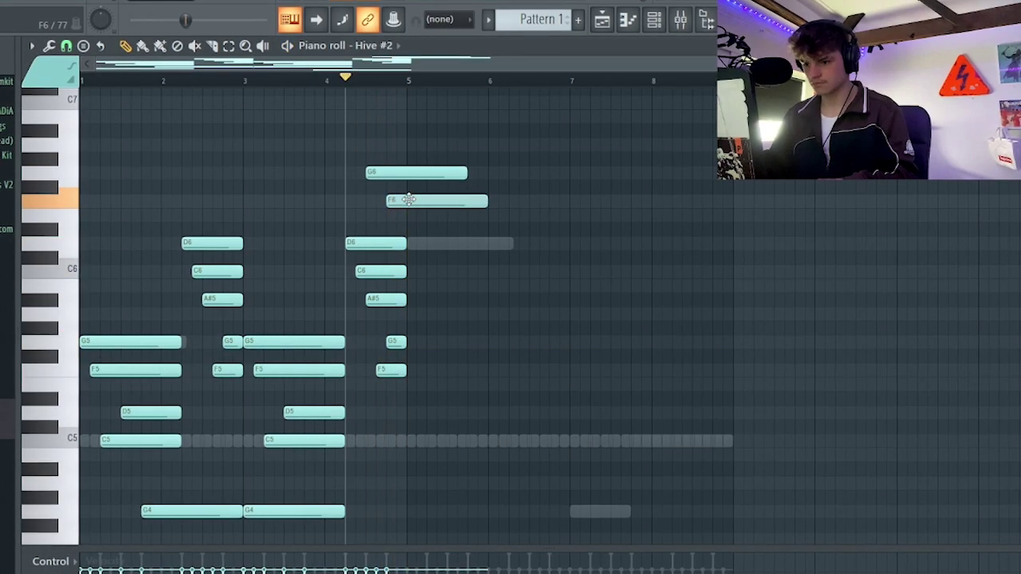
key("space")
left_click_drag(487, 202, 409, 203)
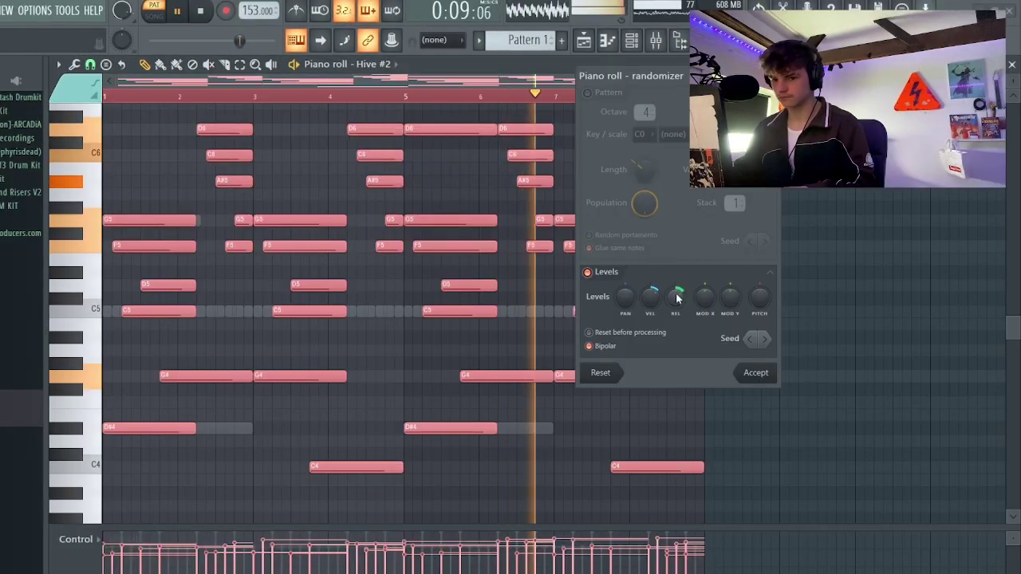
Adjust the release randomization for the selected Hive #2 notes and apply the randomizer
left_click_drag(677, 299, 676, 294)
left_click(750, 374)
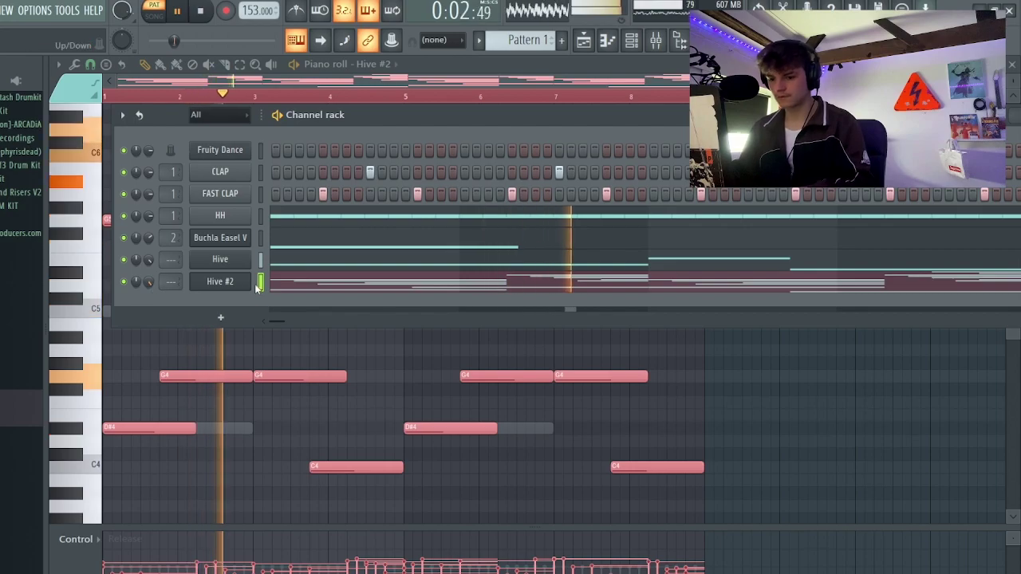
Delete the Hive #2 channel from the channel rack
right_click(221, 282)
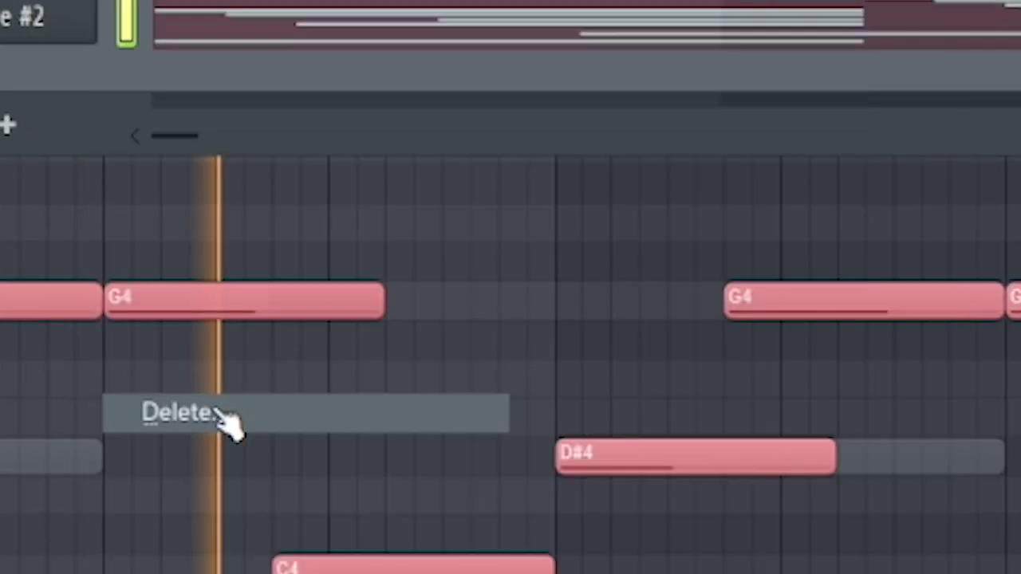
left_click(177, 412)
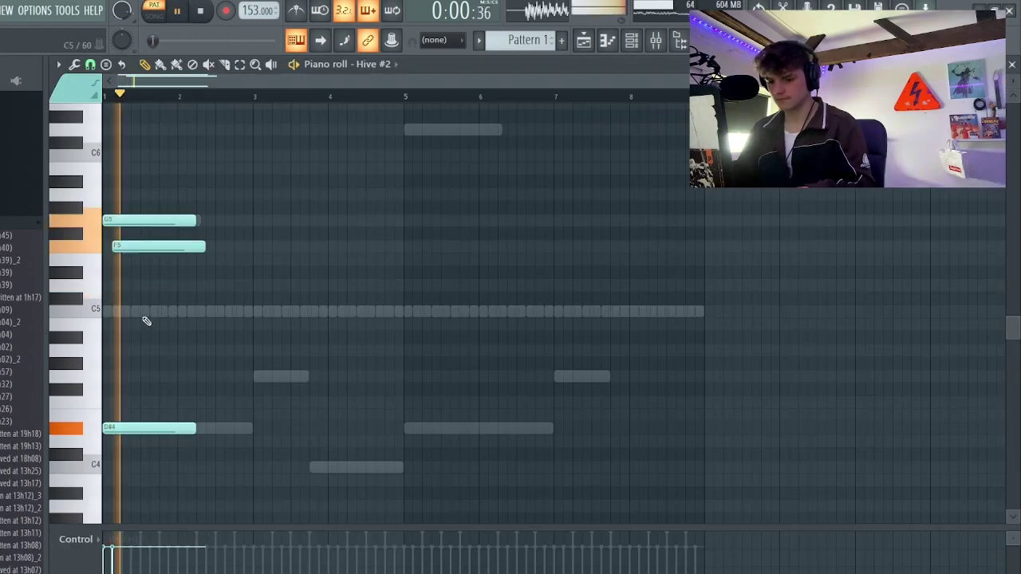
Complete the opening Hive #2 notes with C5, D5 and G4, and add a staggered D6, C6, A#5, F5 and G5 run in bar 2
key("space")
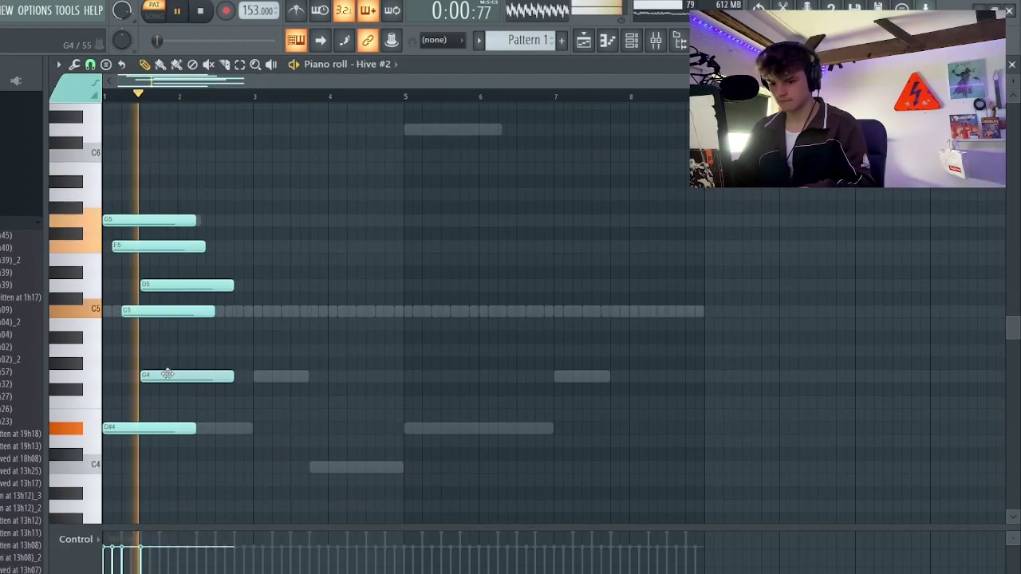
left_click_drag(160, 375, 178, 375)
left_click(201, 130)
left_click(211, 156)
left_click(221, 182)
left_click(230, 247)
left_click(239, 221)
key("space")
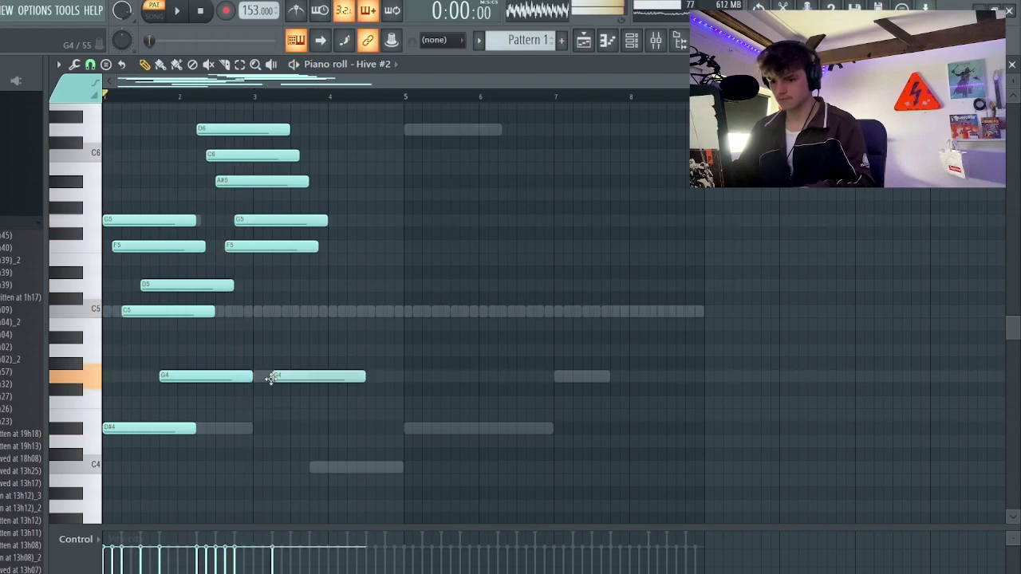
Shorten the bar 2 run so its notes end at bar 3, and trim the first F5 to end with the first G5
key("space")
left_click_drag(317, 246, 252, 247)
left_click_drag(310, 180, 253, 129)
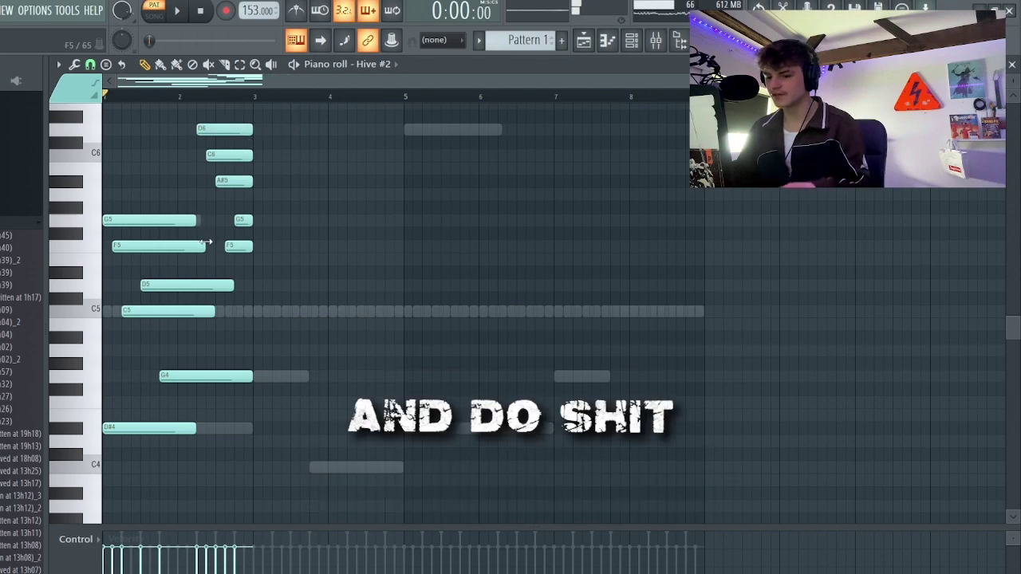
left_click_drag(201, 249, 196, 248)
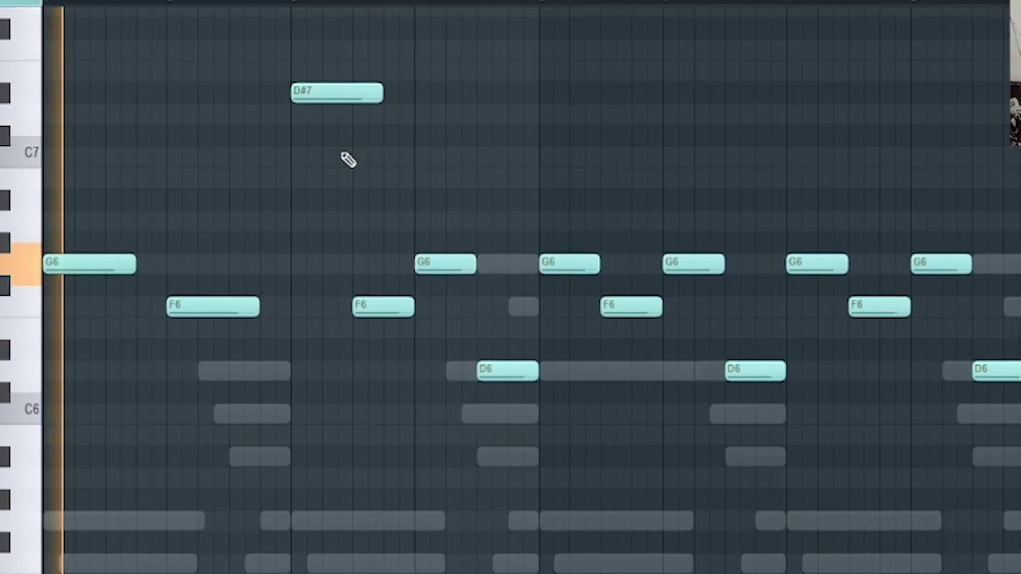
Replace the D#7 note at bar 3 with D7 and delete the F6, G6 and D6 notes between it and bar 5
left_click(308, 118)
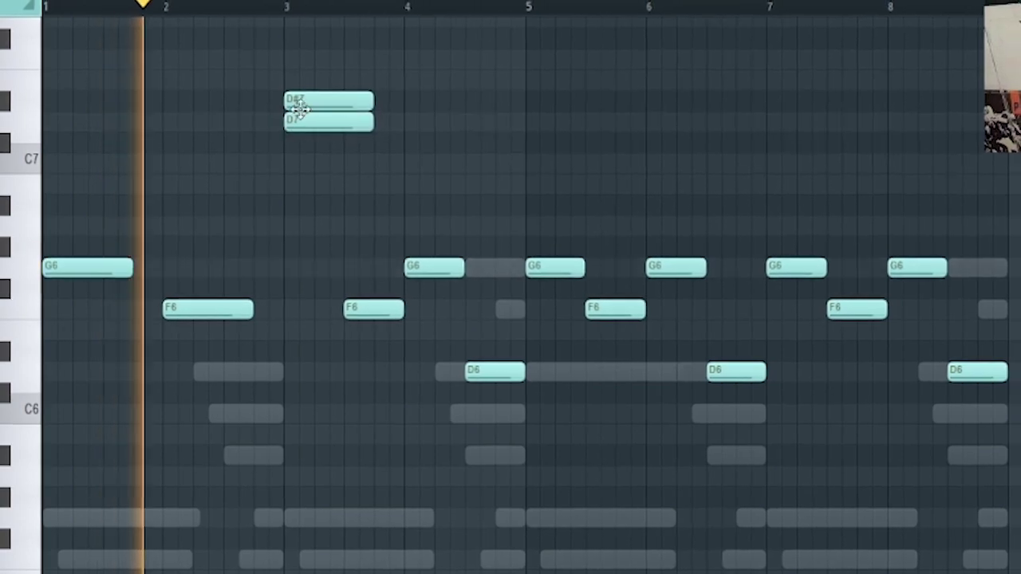
right_click(319, 98)
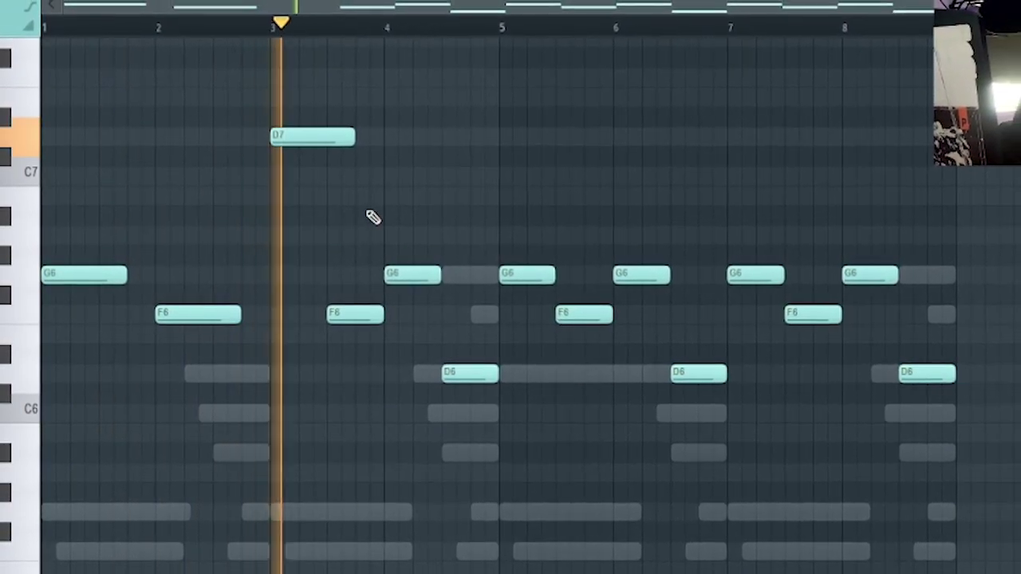
right_click(348, 313)
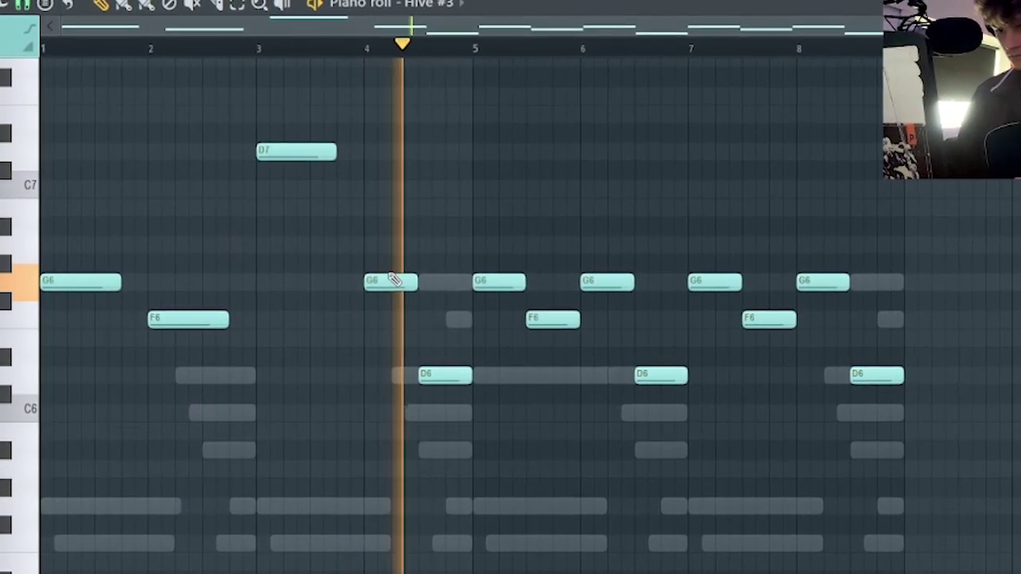
right_click(399, 281)
right_click(439, 375)
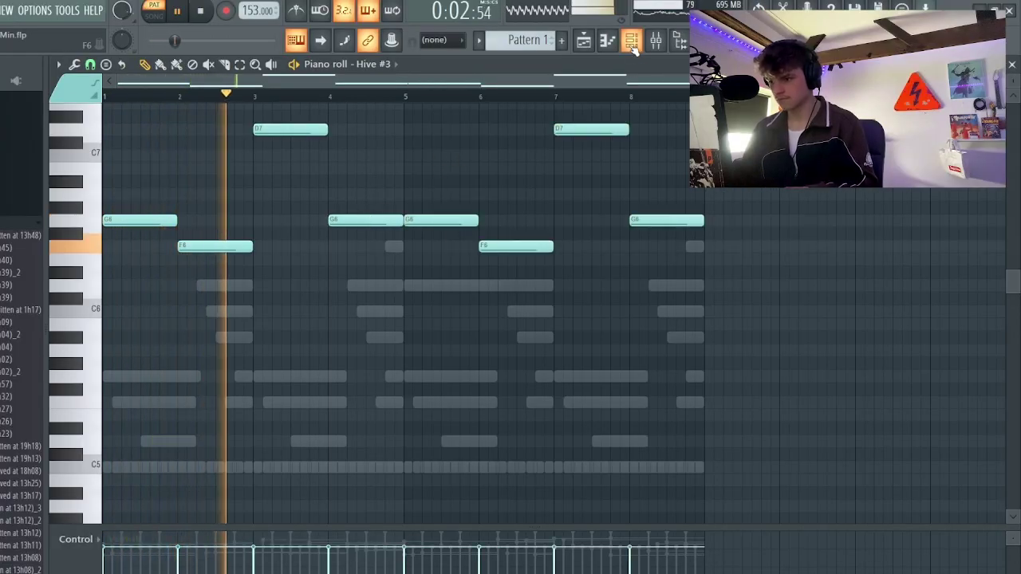
Add G6 and F6 notes in bar 2 of the ZENOLOGY part and make the notes legato
left_click(631, 41)
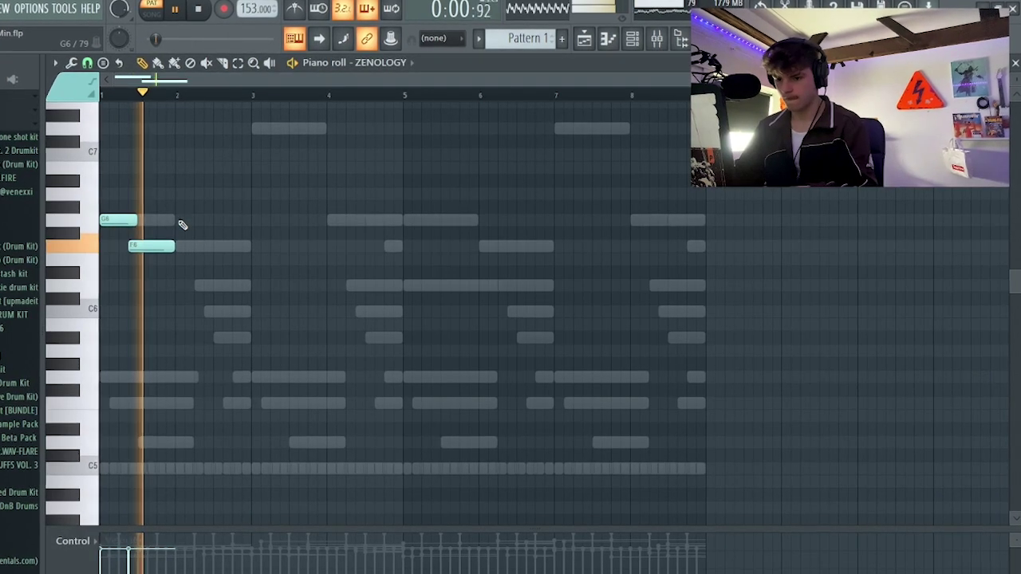
left_click(183, 219)
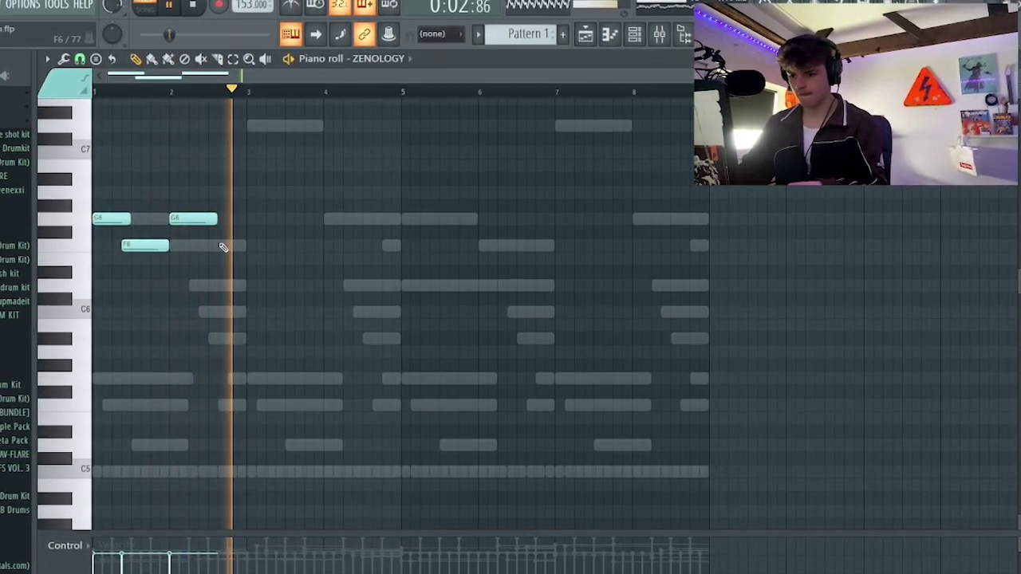
left_click(225, 246)
key("ctrl+l")
Duplicate the two-bar G6 and F6 phrase until it fills all eight bars
key("ctrl+b")
left_click(293, 182, "ctrl")
key("ctrl+b")
Load the PanCake2 effect on the ZENOLOGY mixer track
left_click(641, 29)
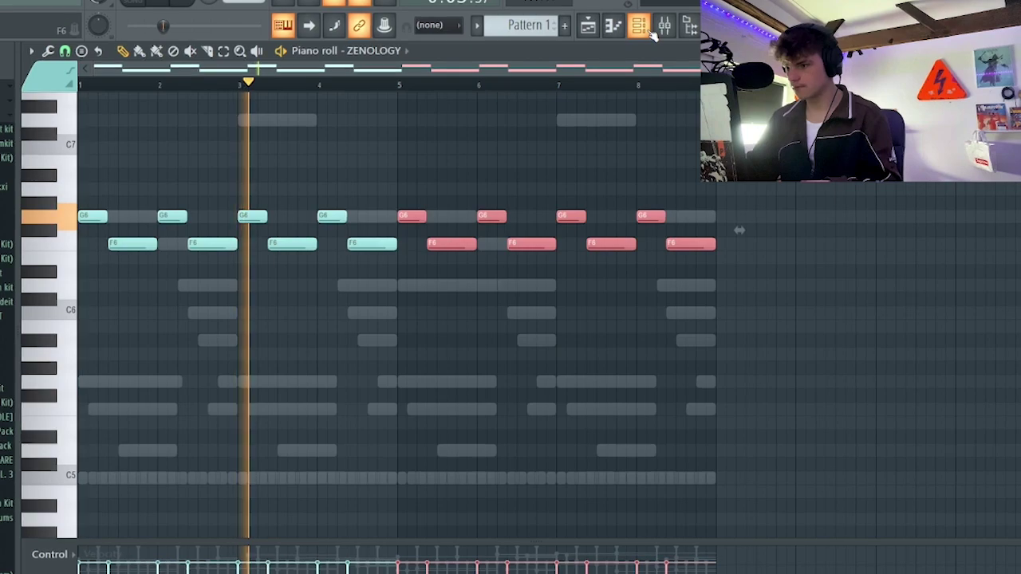
left_click(191, 331)
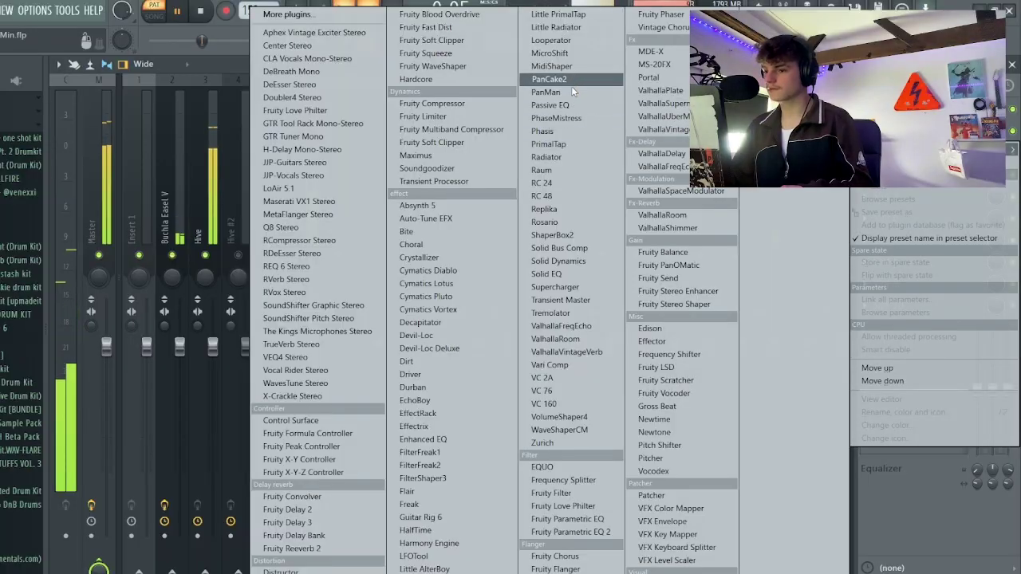
left_click(570, 83)
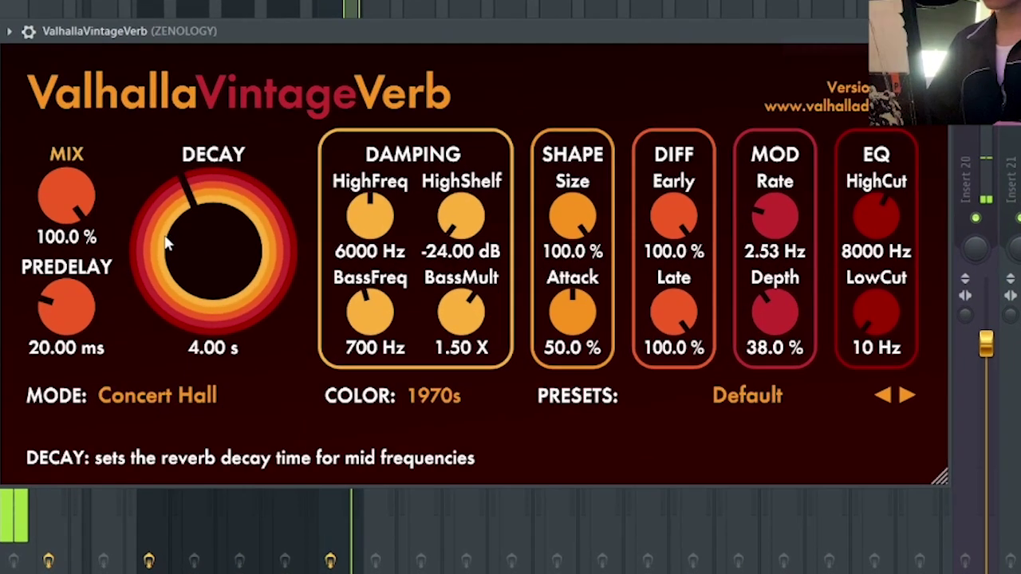
Set the ValhallaVintageVerb decay to 0.20 s and lower its predelay and mix
left_click_drag(176, 268, 162, 336)
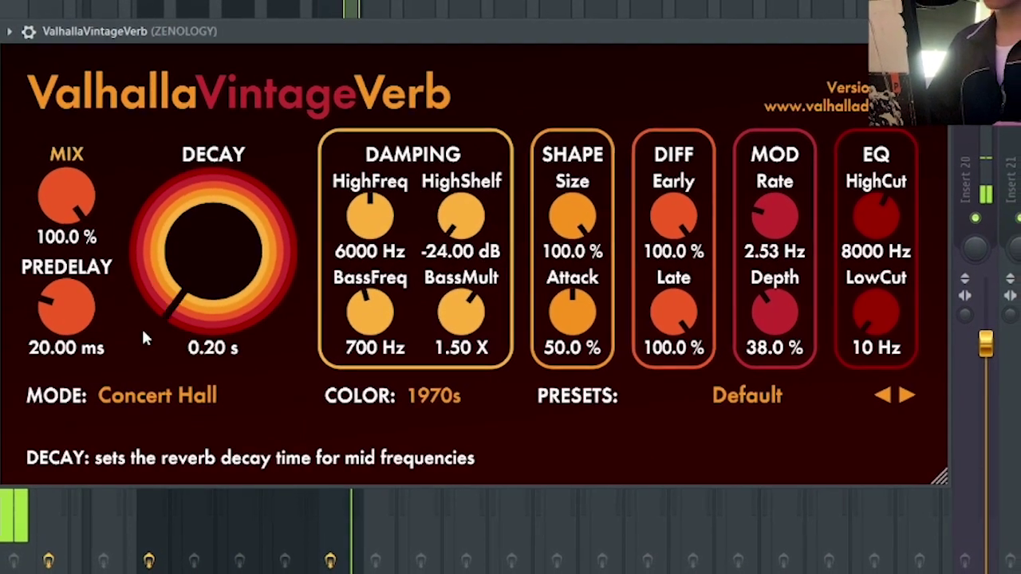
left_click_drag(100, 307, 101, 355)
left_click_drag(71, 214, 71, 300)
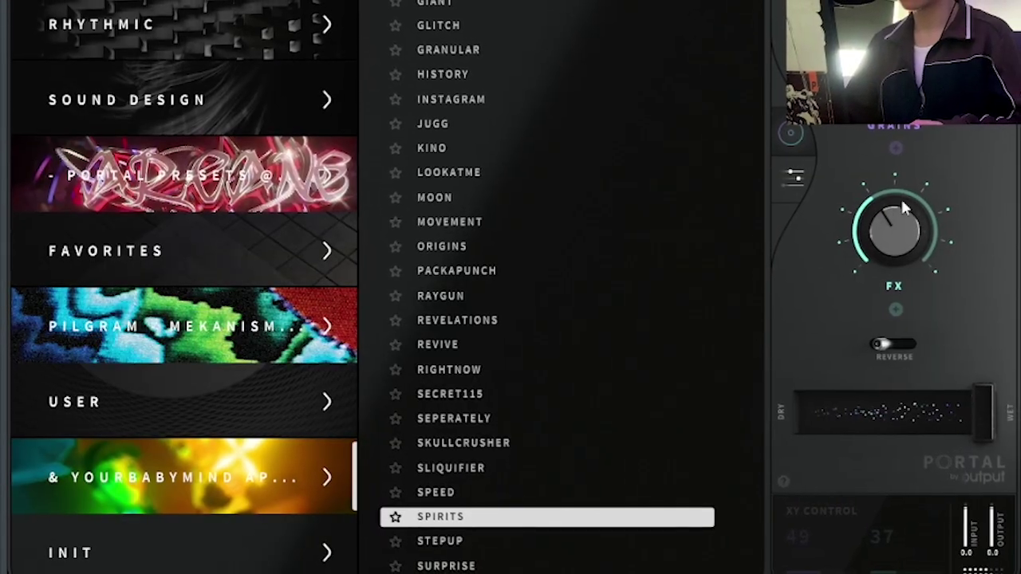
Open the detailed controls of the Portal effect and adjust one of its settings
left_click(789, 183)
left_click_drag(320, 278, 205, 353)
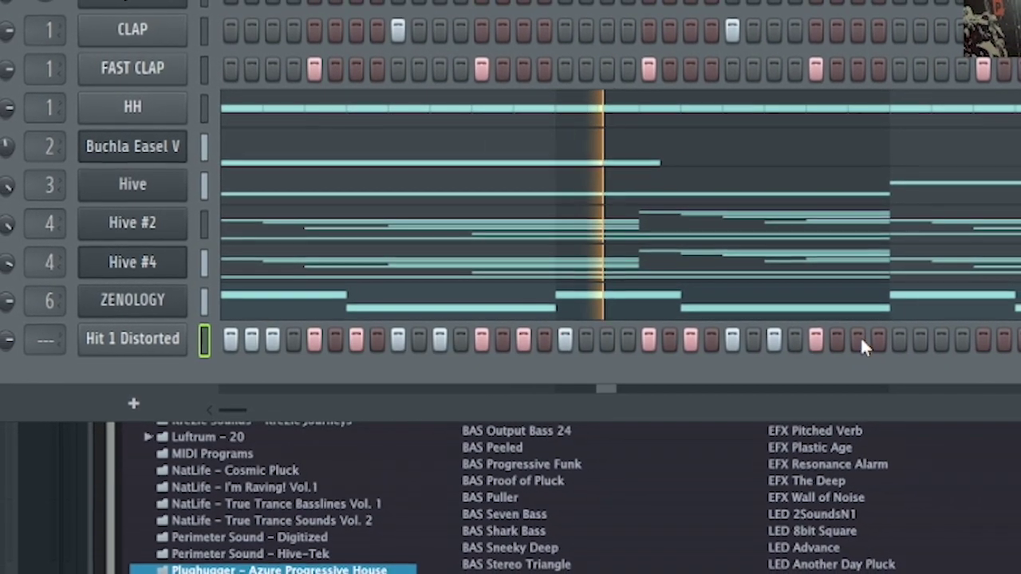
Program additional Hit 1 Distorted hits across bar 3 of the step sequence
left_click(897, 342)
left_click(916, 342)
left_click(956, 342)
left_click(995, 342)
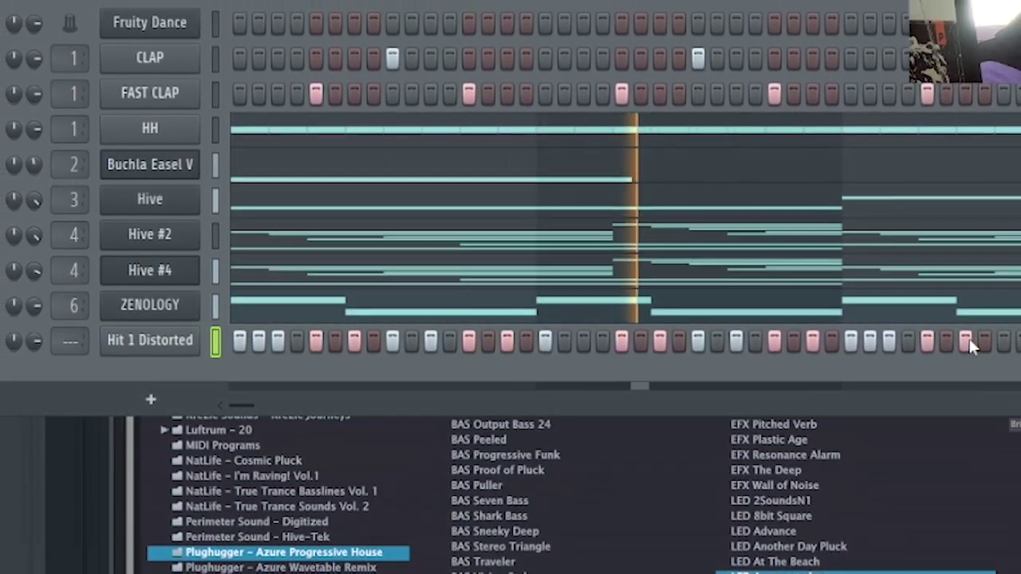
left_click(1004, 342)
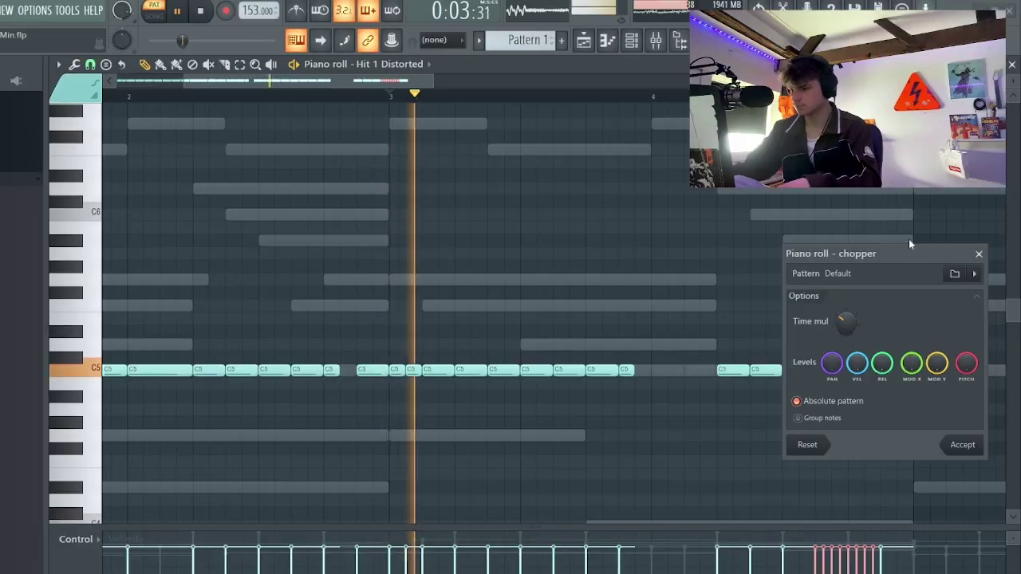
Chop the selected Hit 1 Distorted note in the second half of bar 4 into four shorter notes
left_click_drag(909, 244, 431, 224)
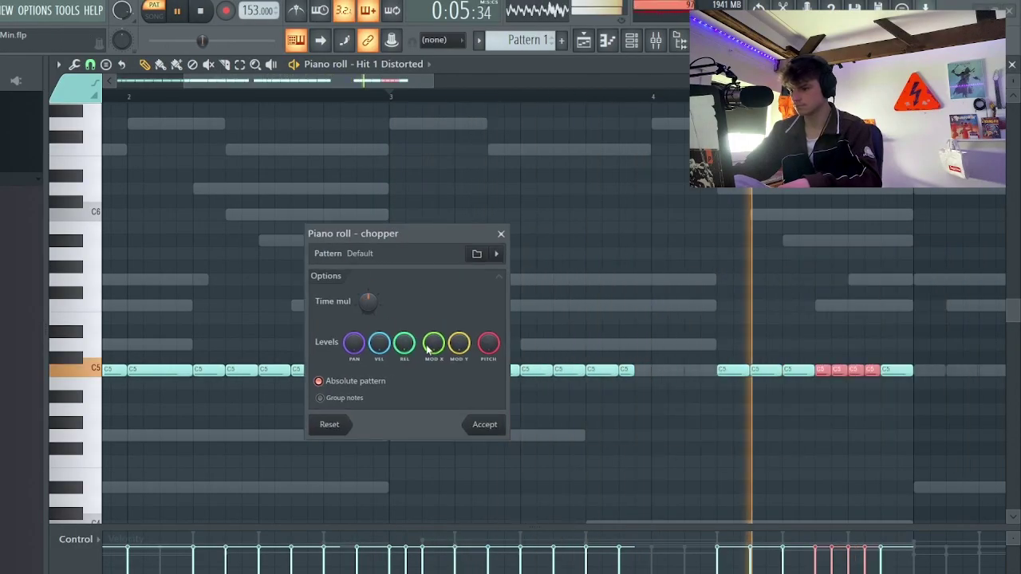
left_click(482, 425)
key("space")
Remove the last note of bar 4, move the four-note roll to the bar's end and fill the gap before it
right_click(888, 369)
left_click_drag(823, 370, 901, 371)
key("space")
left_click(802, 371)
left_click(823, 370)
Duplicate the four-bar Hit 1 Distorted pattern into bars 5 to 8 and make the notes legato
scroll(695, 409, "down", 2)
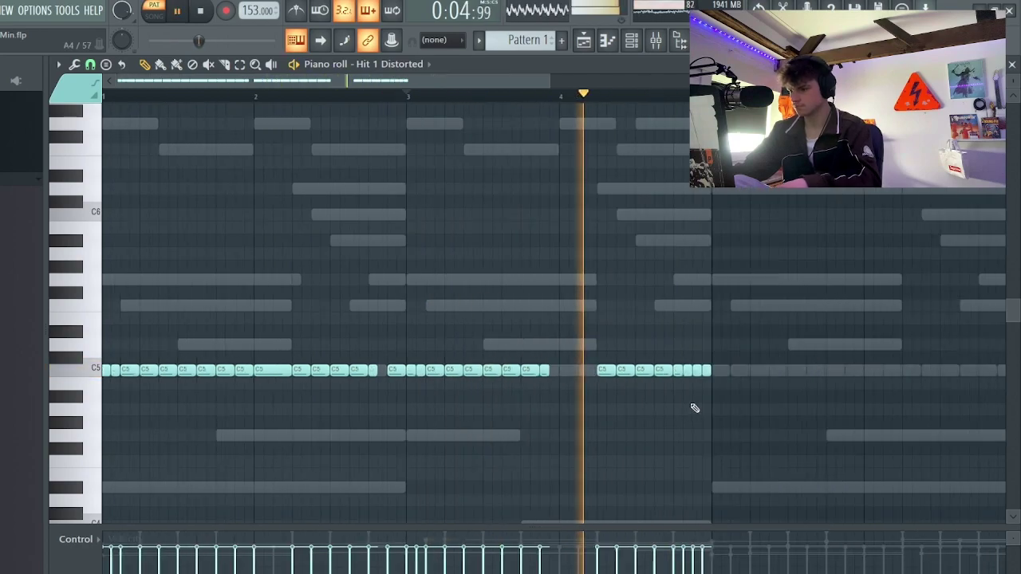
key("ctrl+b")
key("ctrl+l")
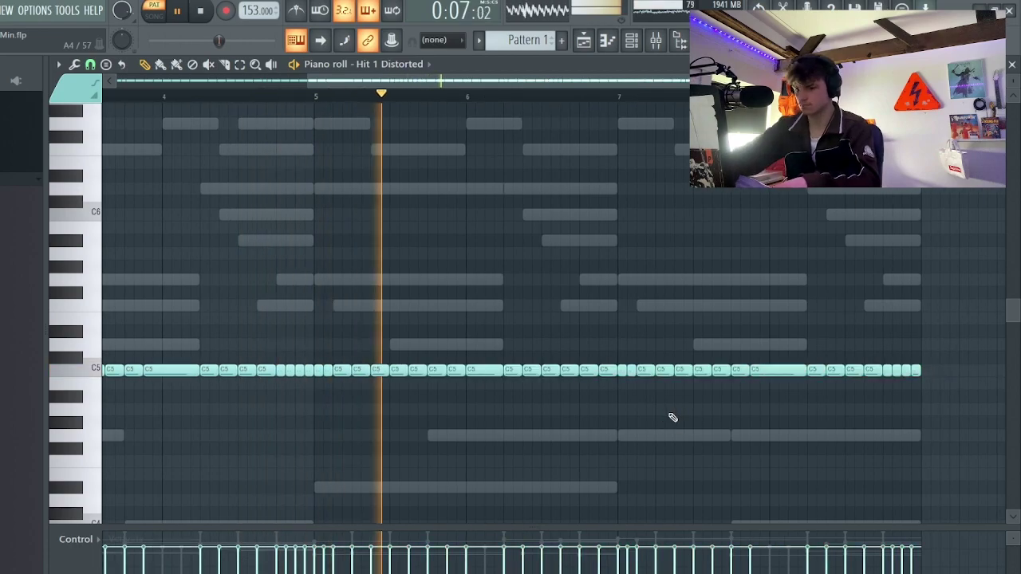
scroll(559, 431, "down", 2)
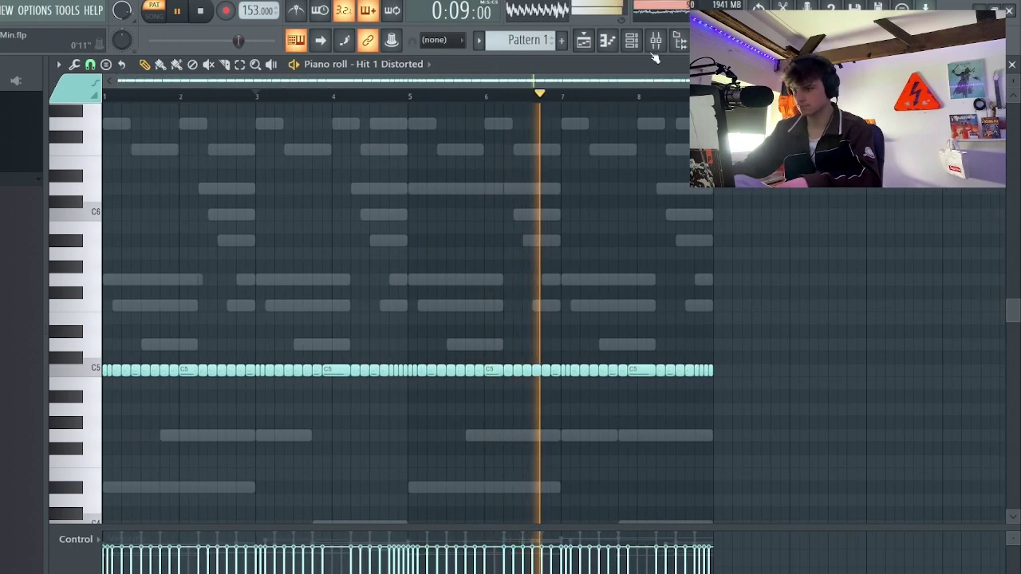
Delete the HH channel from the channel rack
left_click(632, 41)
right_click(233, 212)
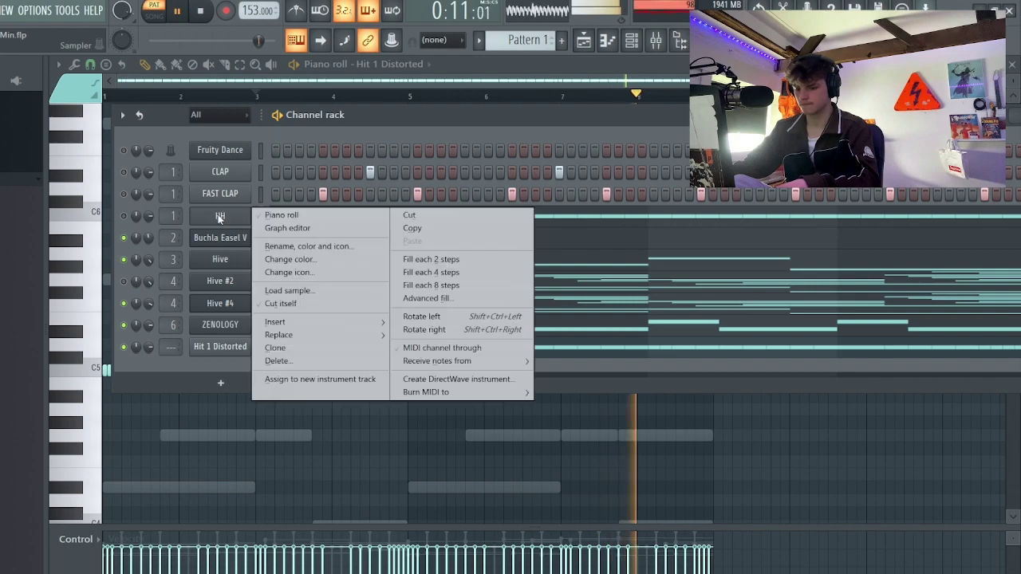
left_click(276, 361)
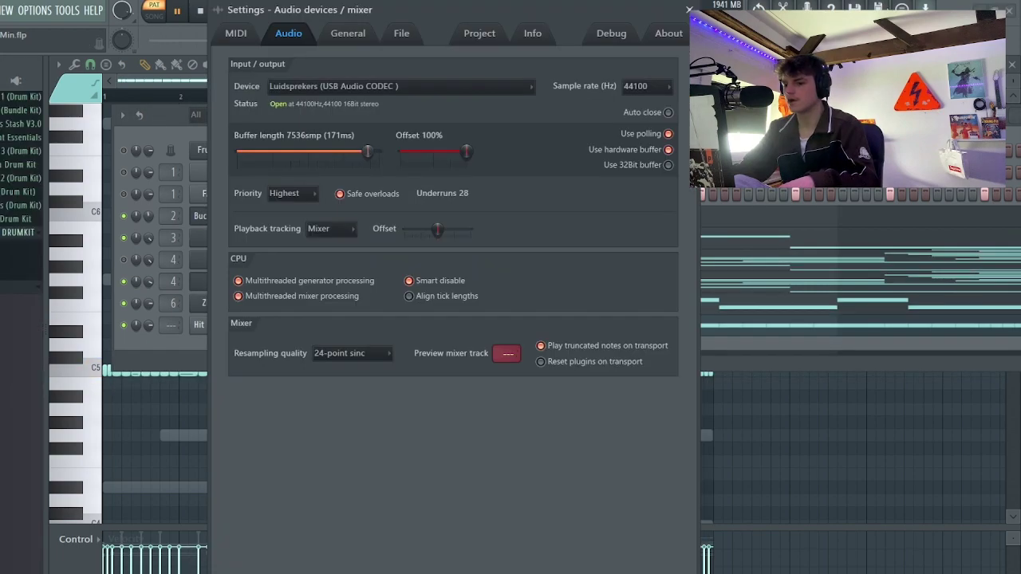
Shorten the audio buffer length and go through the output device list in the audio settings
left_click_drag(370, 152, 352, 152)
left_click(401, 92)
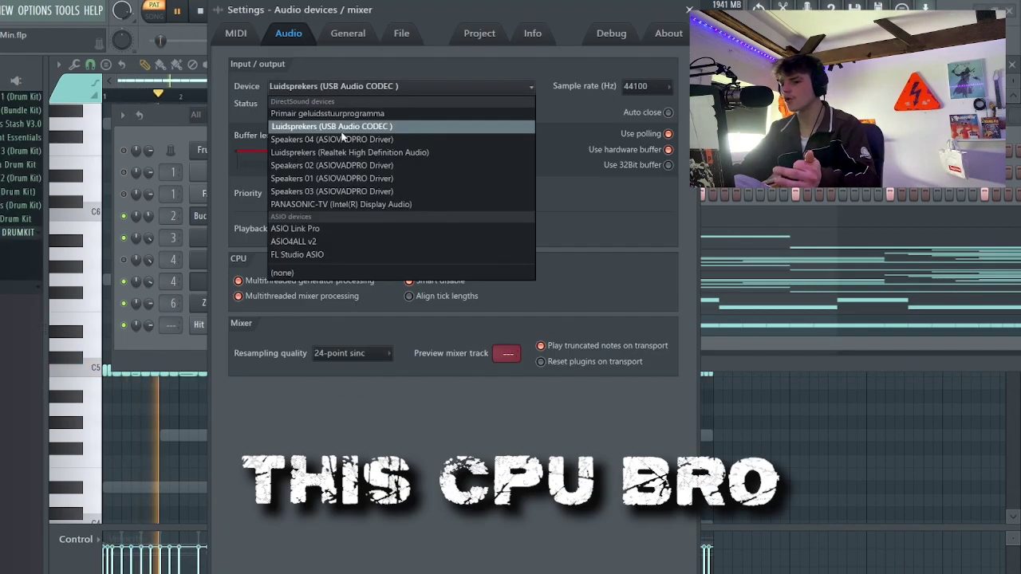
left_click(335, 107)
left_click(689, 9)
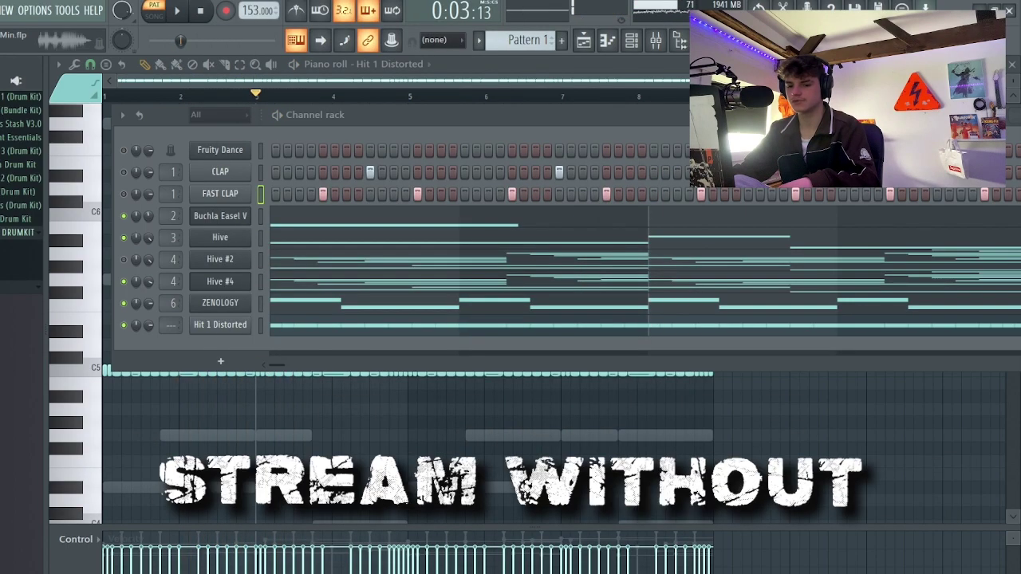
Load the dp clap sample onto the CLAP channel and delete its notes in bars 5 to 8
left_click_drag(356, 204, 242, 182)
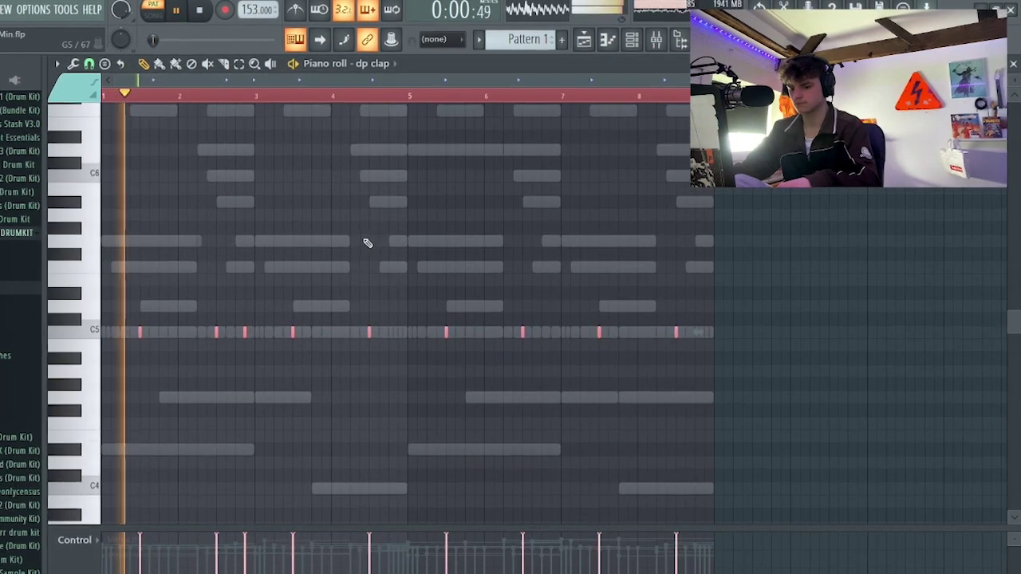
scroll(403, 244, "down", 5)
right_click(438, 244)
scroll(435, 268, "up", 5)
right_click(459, 333)
right_click(446, 333)
right_click(524, 333)
right_click(678, 333)
right_click(601, 332)
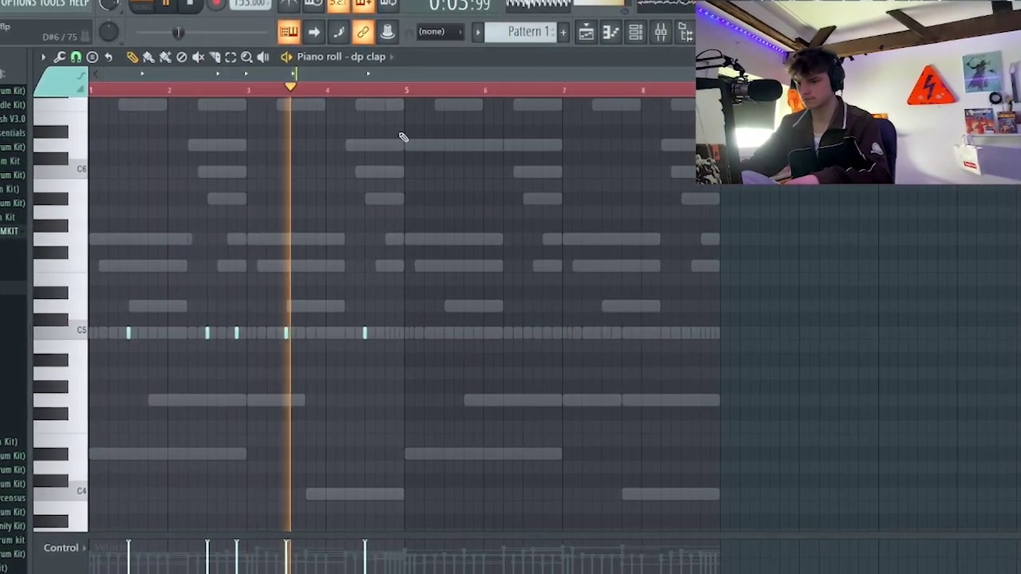
Duplicate the dp clap notes of bars 1 to 4 into bars 5 to 8
left_click_drag(404, 92, 92, 90)
key("ctrl+b")
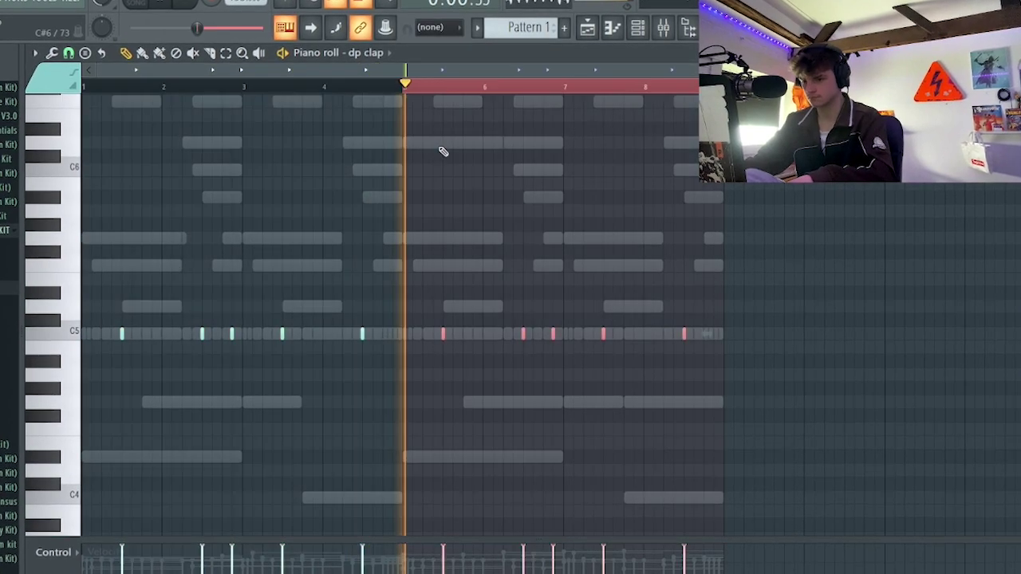
left_click(481, 85, "ctrl")
Try an extra note in the second half of the clvr + doubleup part and delete the C6 note in bar 7
left_click(638, 28)
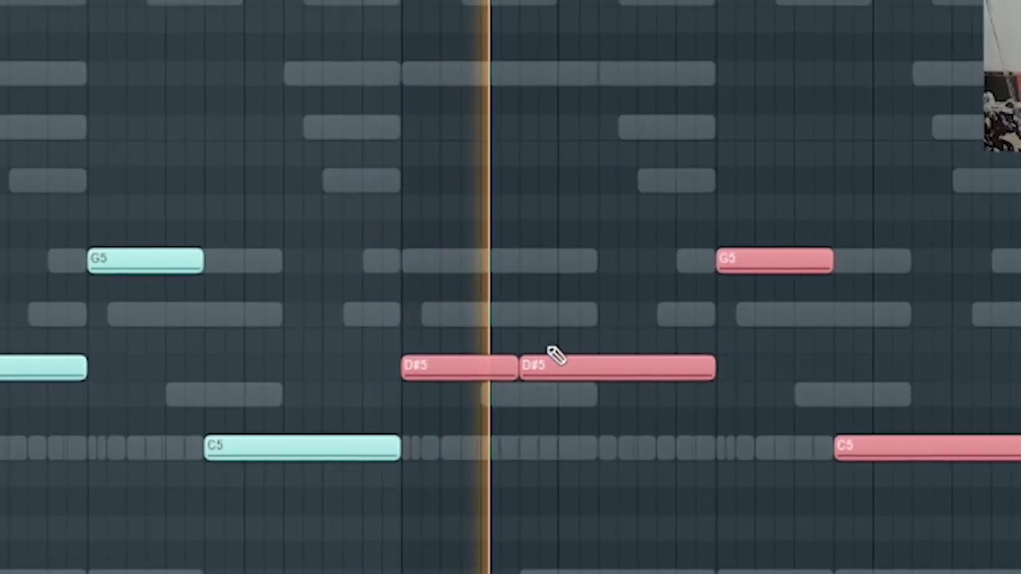
left_click(748, 433)
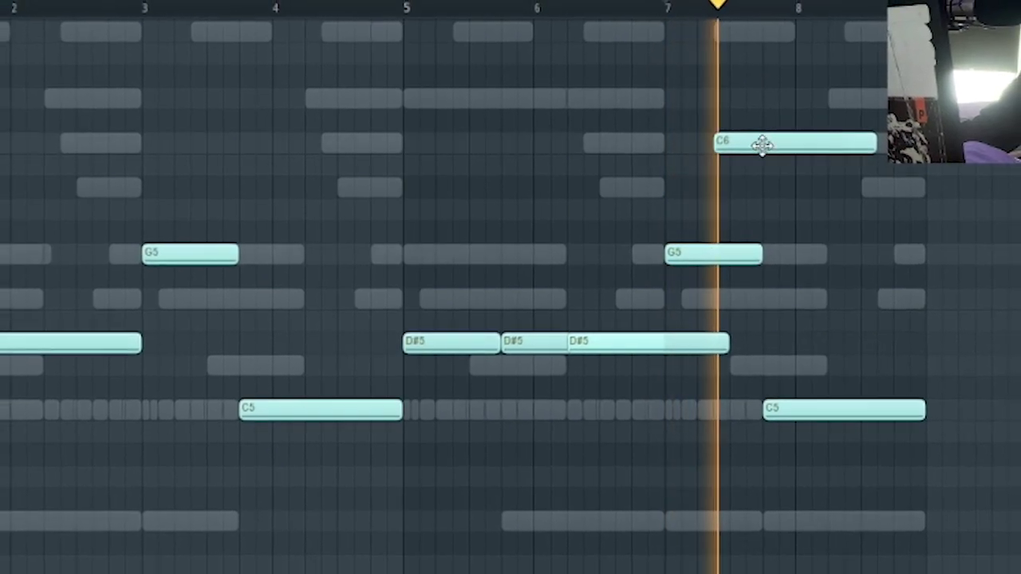
key("space")
right_click(736, 146)
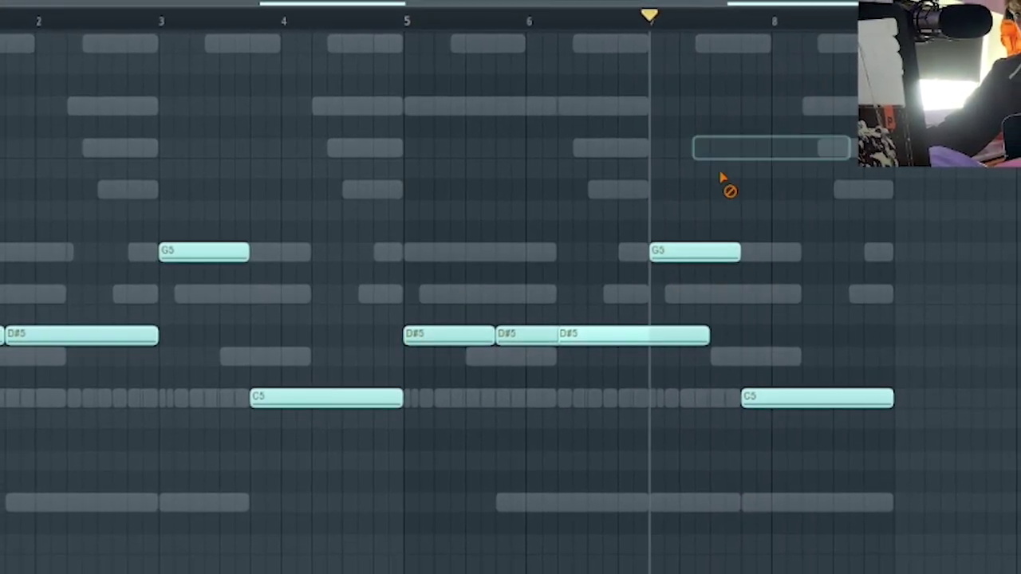
key("space")
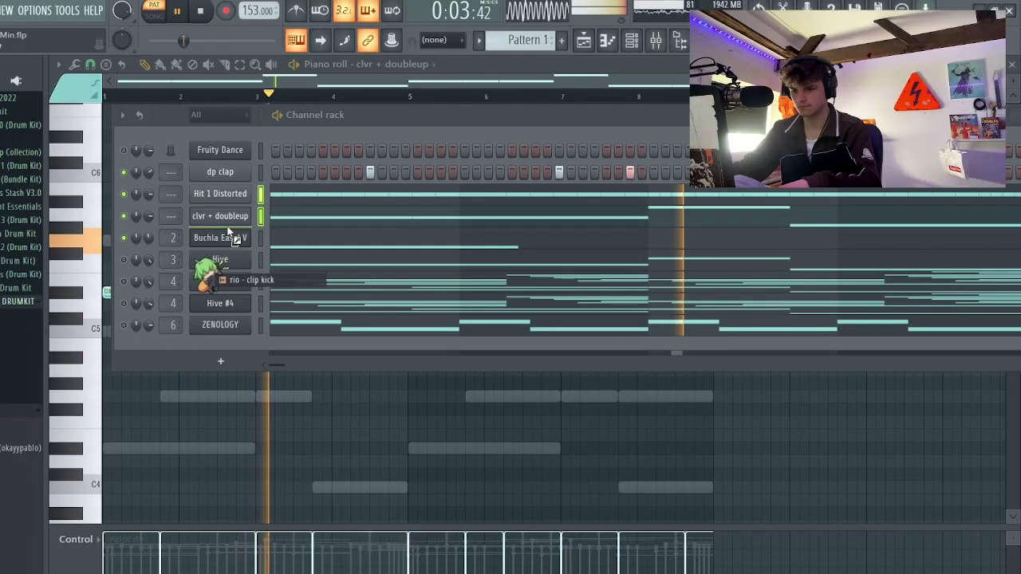
Add the rio - clip kick sample as a channel below clvr + doubleup and paste the clvr + doubleup notes into it
left_click_drag(232, 239, 263, 225)
key("ctrl+c")
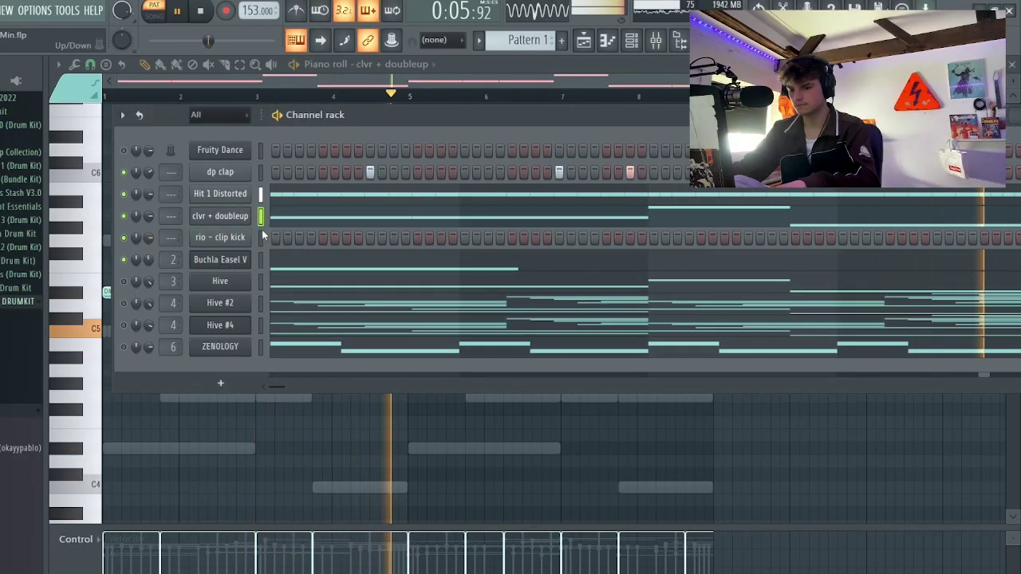
left_click(261, 238)
key("ctrl+v")
Flatten all pasted notes of the rio - clip kick part to C5
left_click(288, 237)
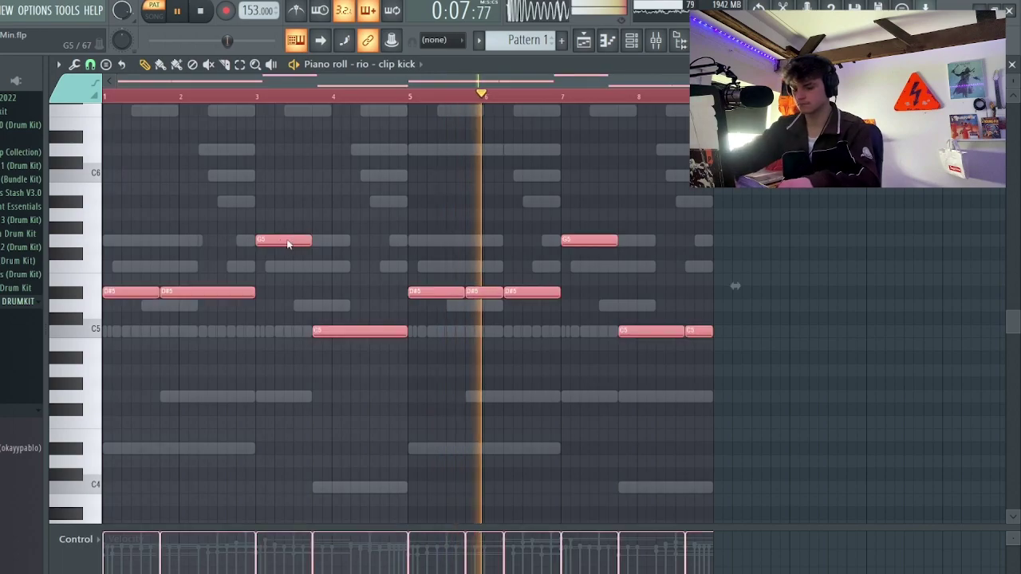
key("alt+l")
key("Return")
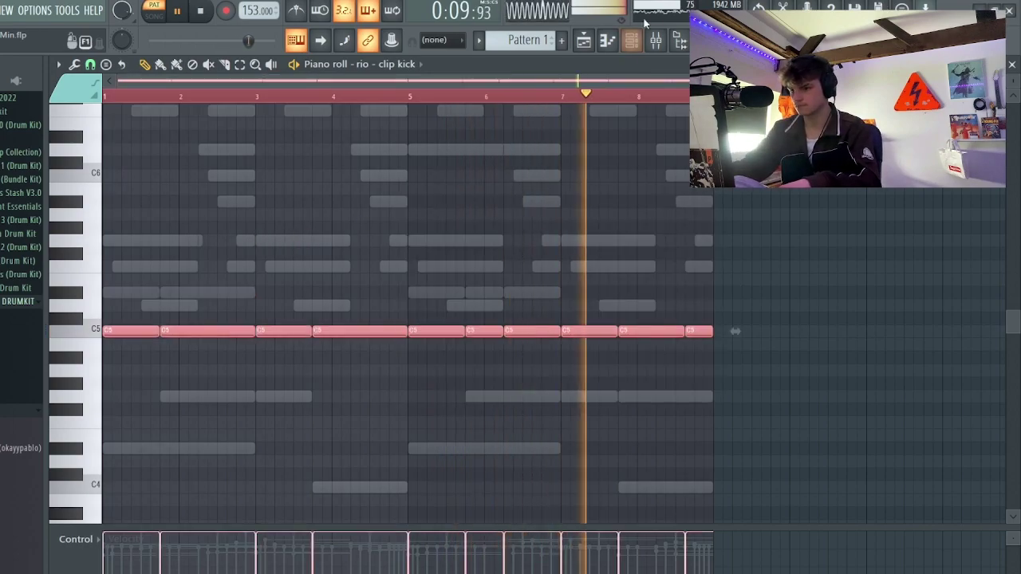
Repeat the two rio - cali open hat hits from bars 1 and 2 in bars 5 and 6
key("F6")
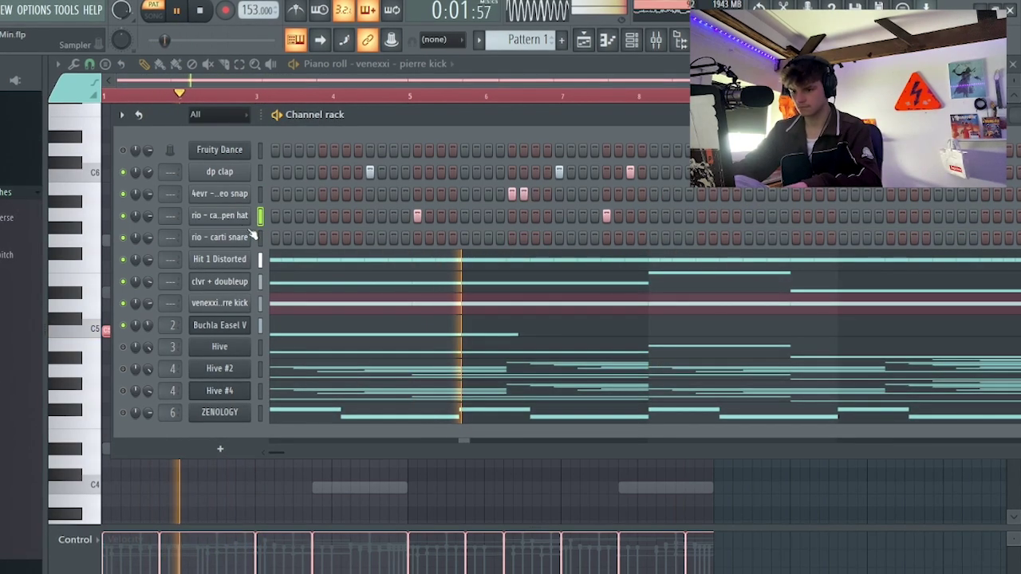
right_click(247, 210)
left_click(283, 213)
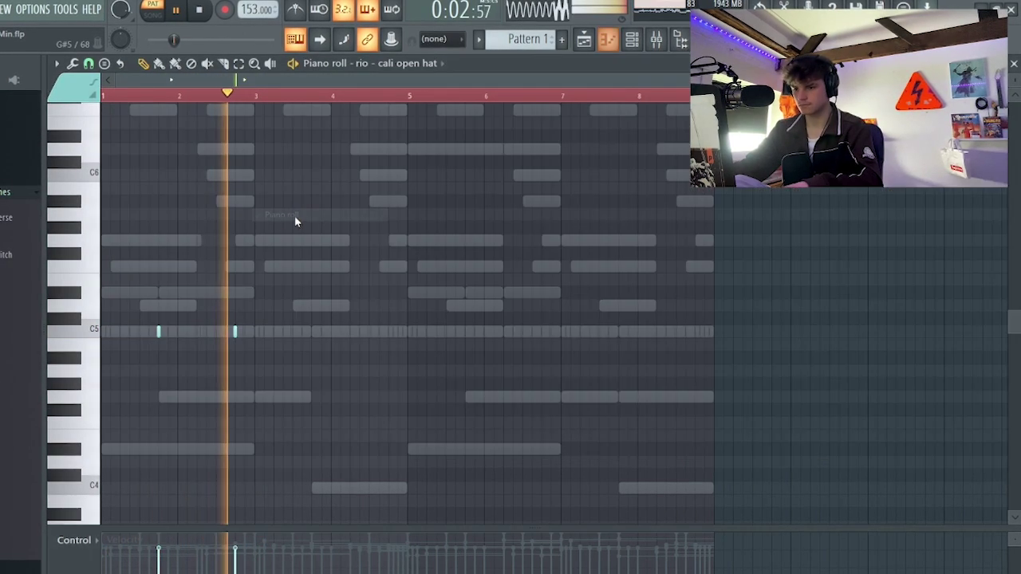
left_click(413, 101)
scroll(572, 94, "up", 5)
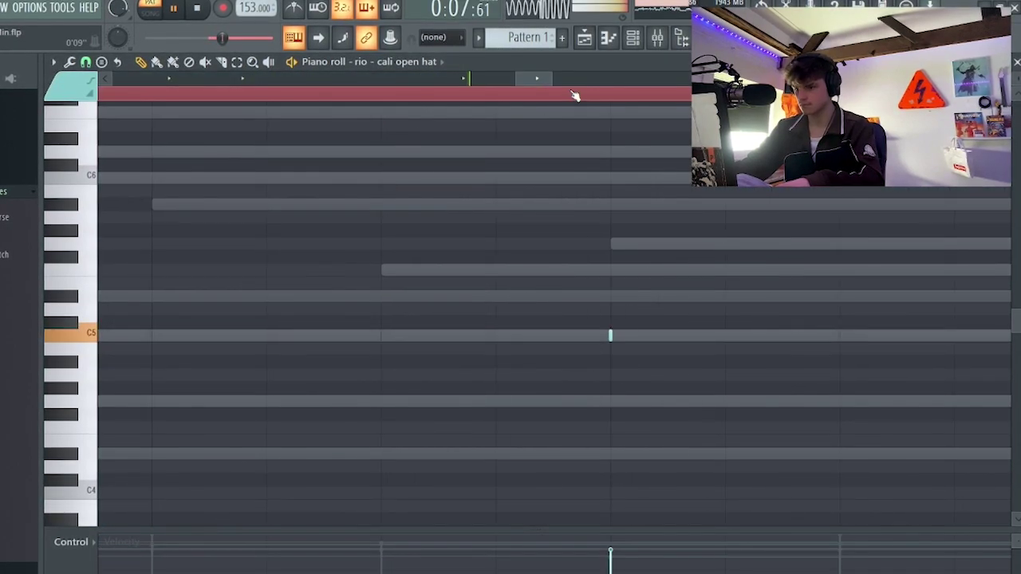
scroll(474, 141, "down", 5)
Add further C5 notes around the start of bar 8 in the 4evr - stereo snap part
left_click(383, 60)
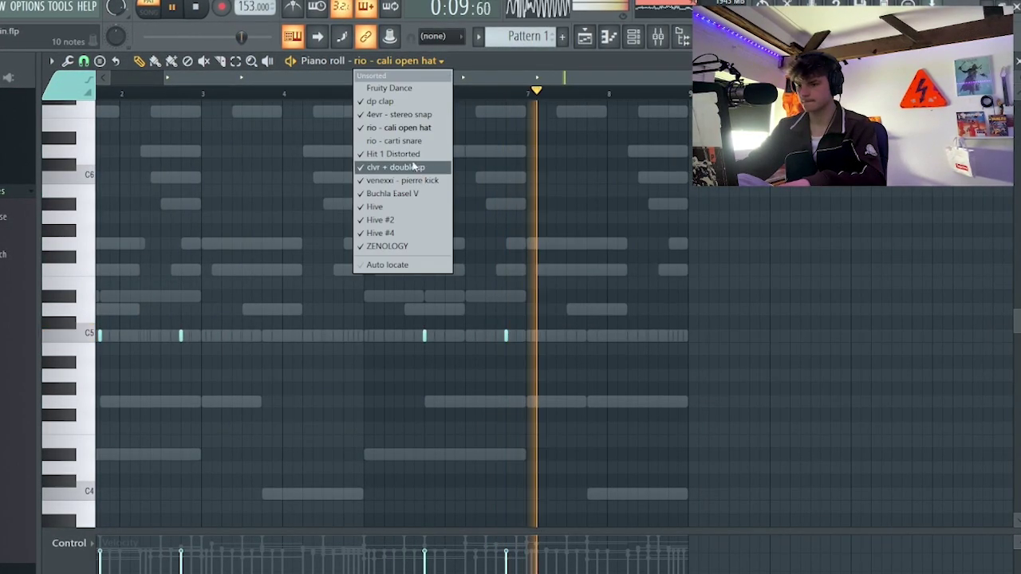
left_click(399, 114)
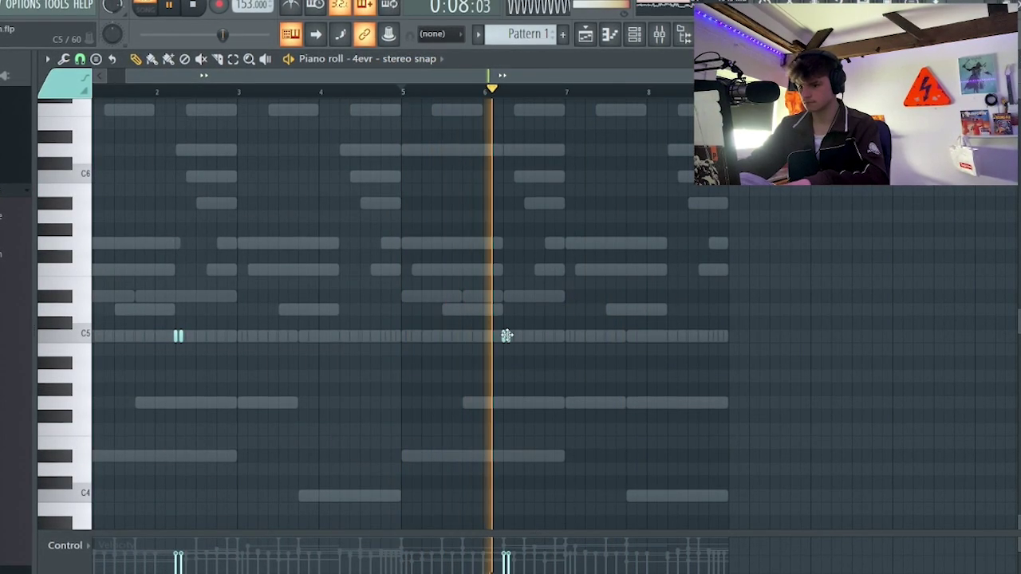
left_click(507, 335)
left_click(647, 336)
left_click_drag(657, 337, 688, 340)
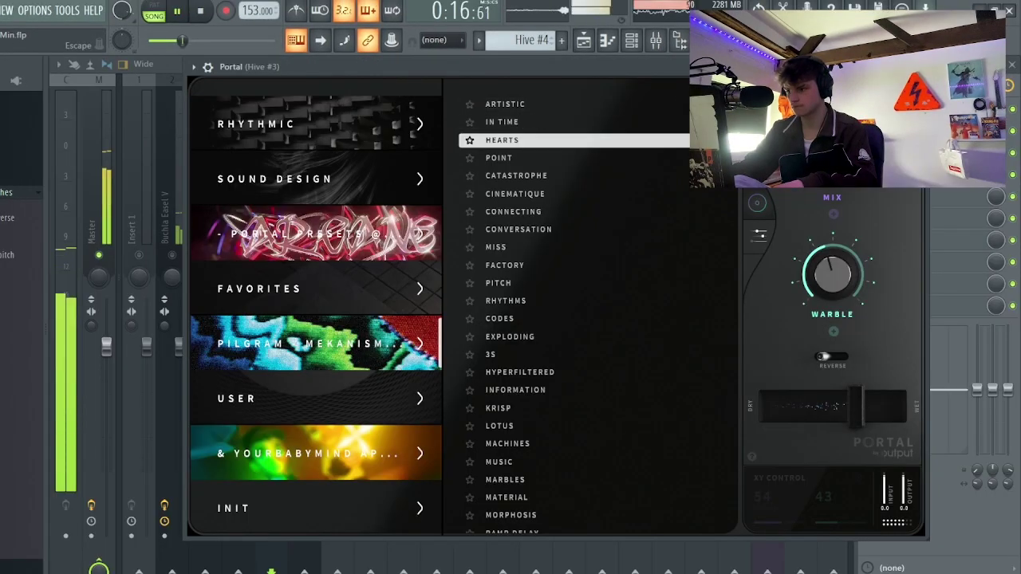
Close Portal and load the HalfTime effect in slot 5 of the Hive #3 mixer track
left_click(917, 67)
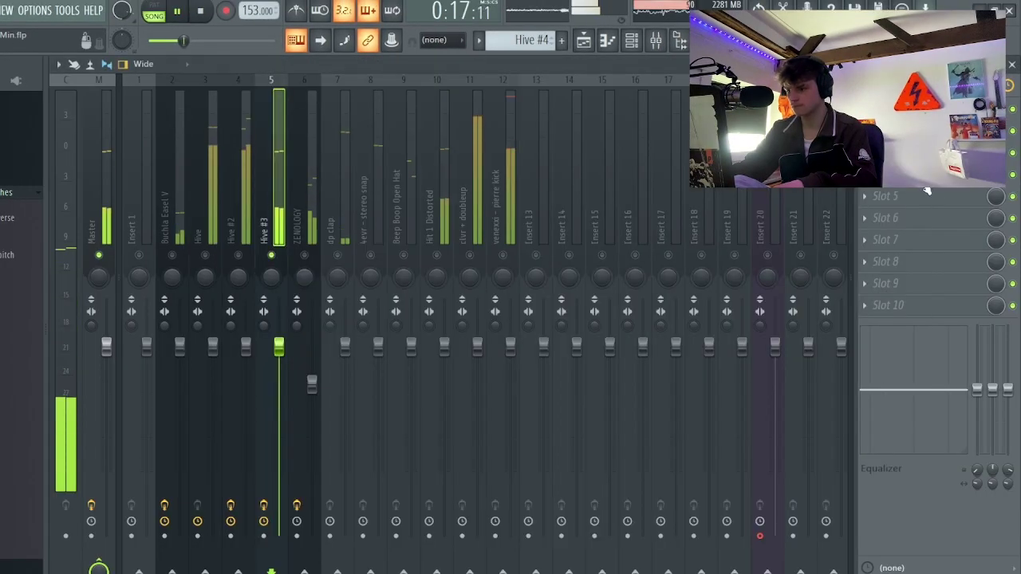
left_click(911, 197)
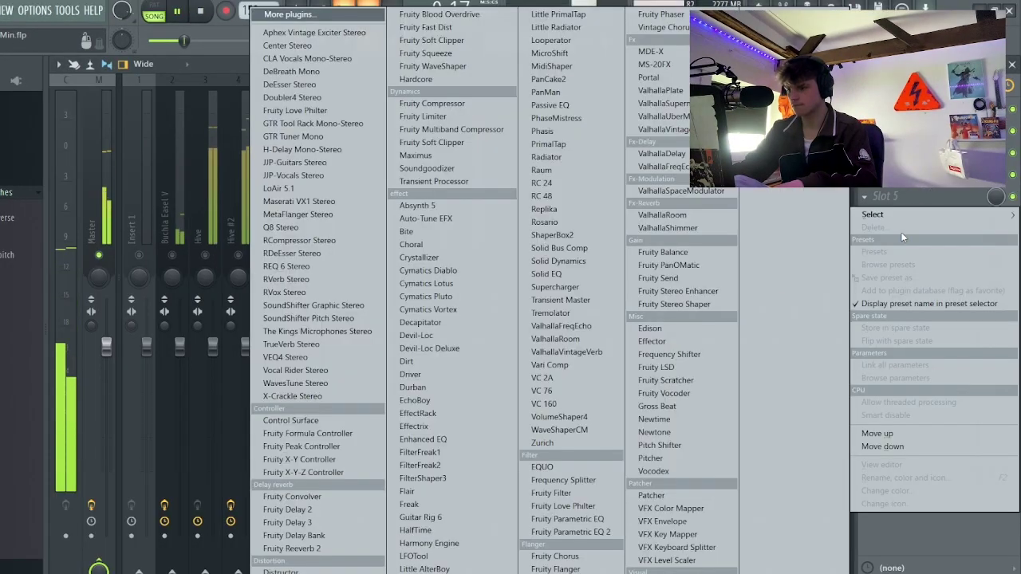
left_click(416, 530)
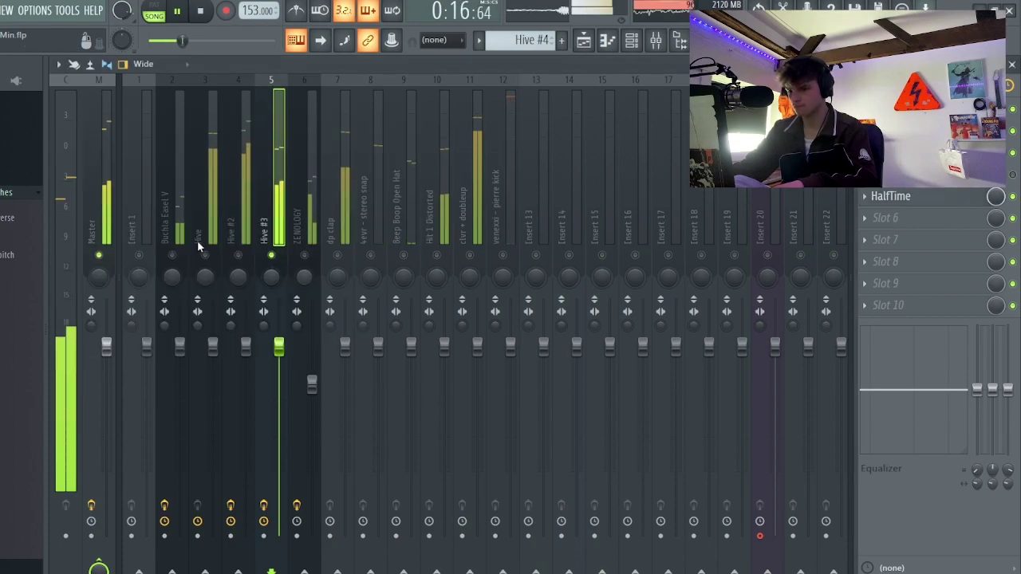
Unmute the Hive mixer track and the drum and bass tracks up to venexxi - pierre kick
left_click(205, 256)
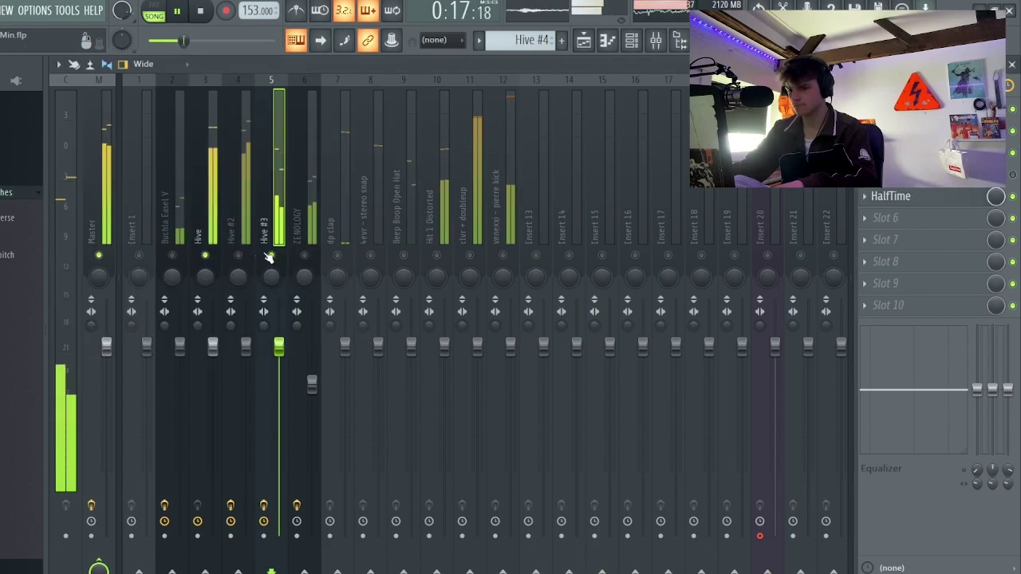
left_click(370, 256)
left_click(470, 256)
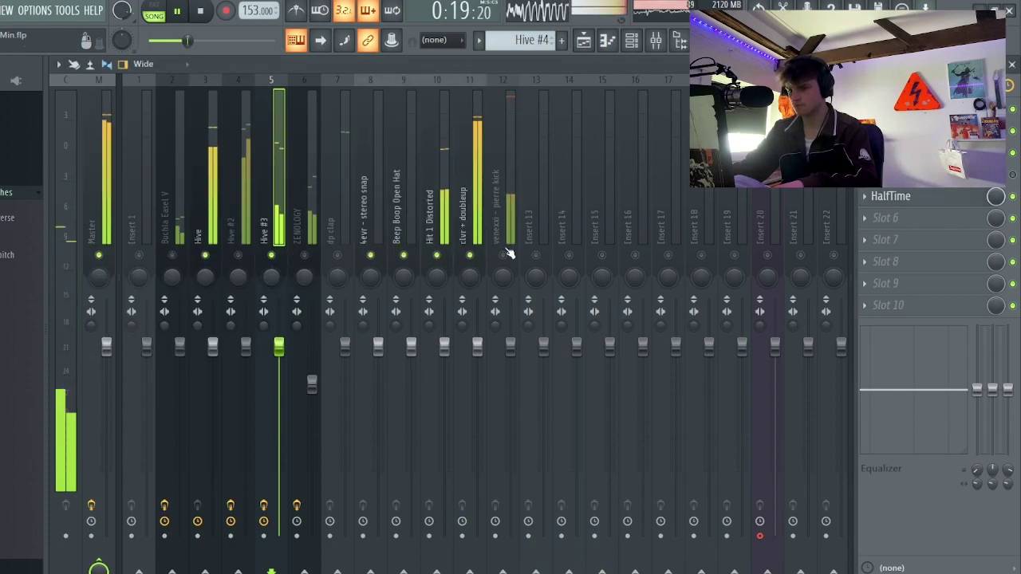
left_click(503, 255)
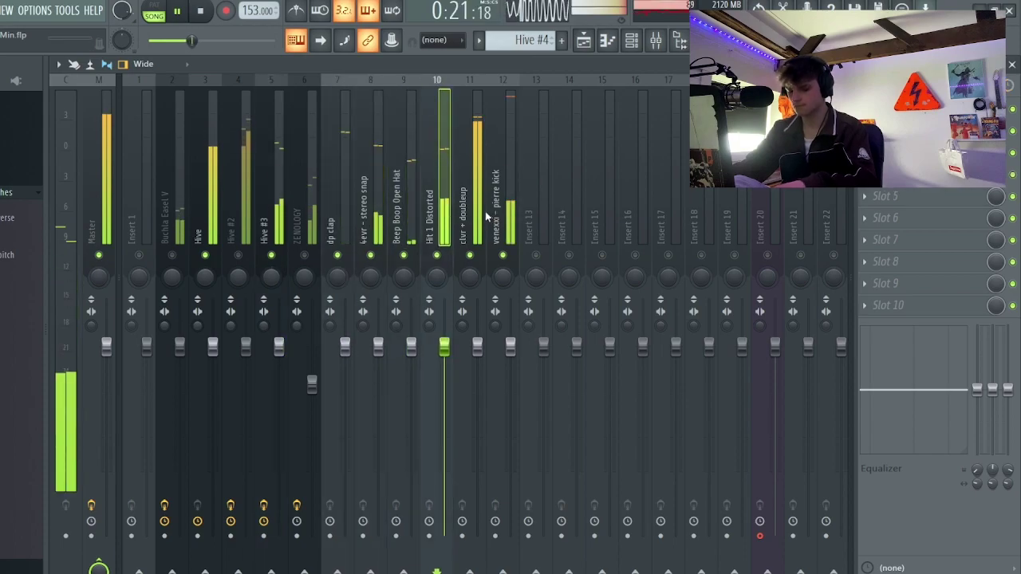
key("F5")
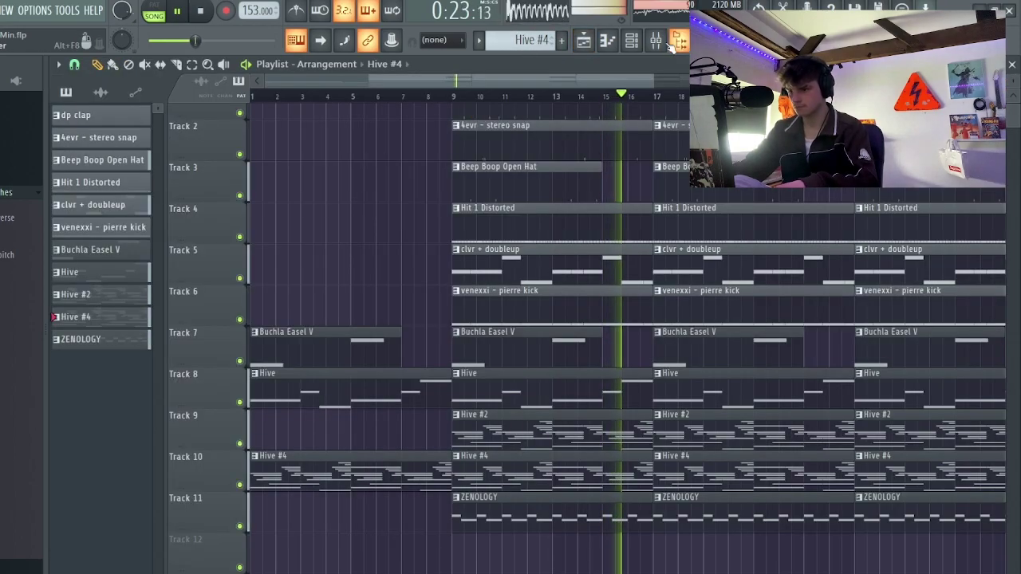
key("F9")
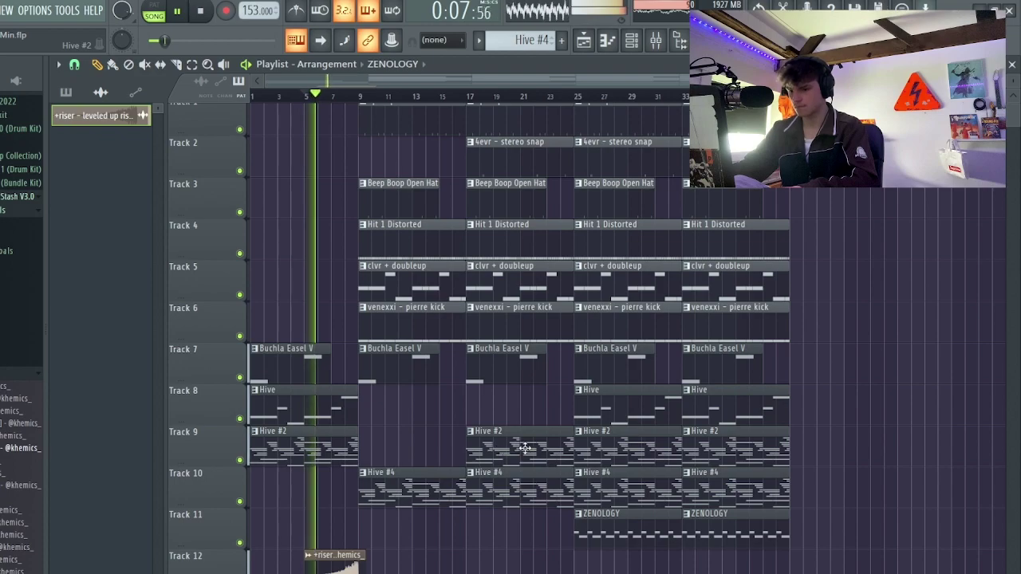
Add a Hive #2 clip at bar 9 on Track 9 and delete the Hive #2 clip at bar 17
left_click(371, 440)
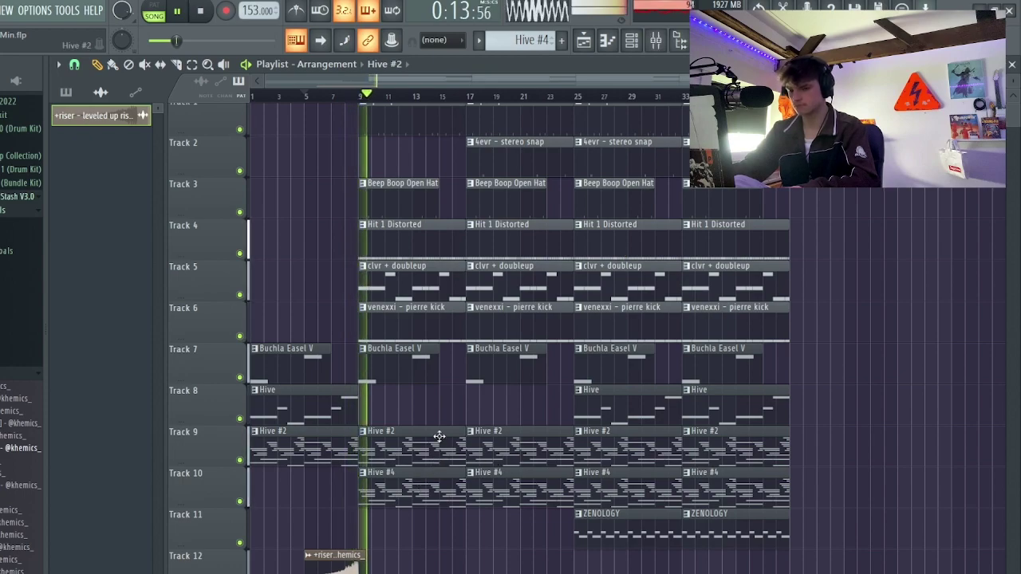
scroll(448, 452, "up", 3, "ctrl")
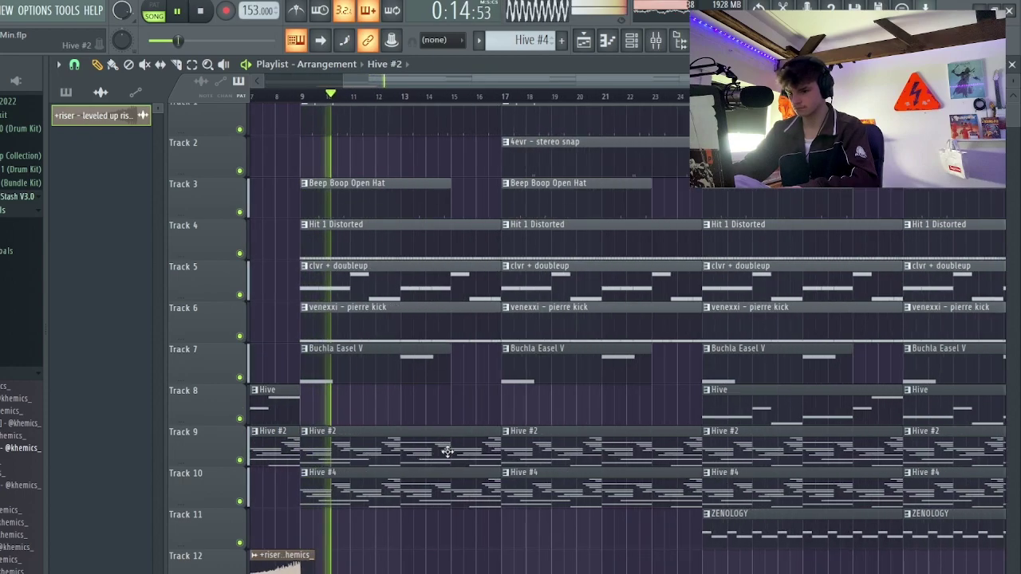
right_click(588, 438)
scroll(630, 536, "down", 3, "ctrl")
At bar 17, add ZENOLOGY and Hive #2 clips and delete the Buchla Easel V and Hive #4 clips
left_click(631, 537)
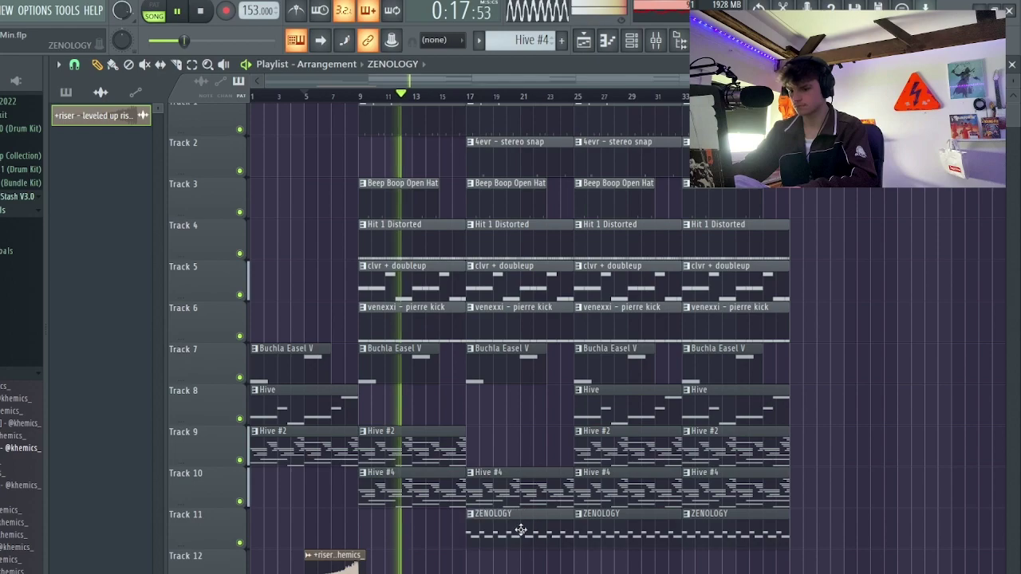
right_click(513, 363)
left_click_drag(615, 438, 511, 442, "shift")
right_click(524, 484)
left_click_drag(610, 531, 502, 531, "shift")
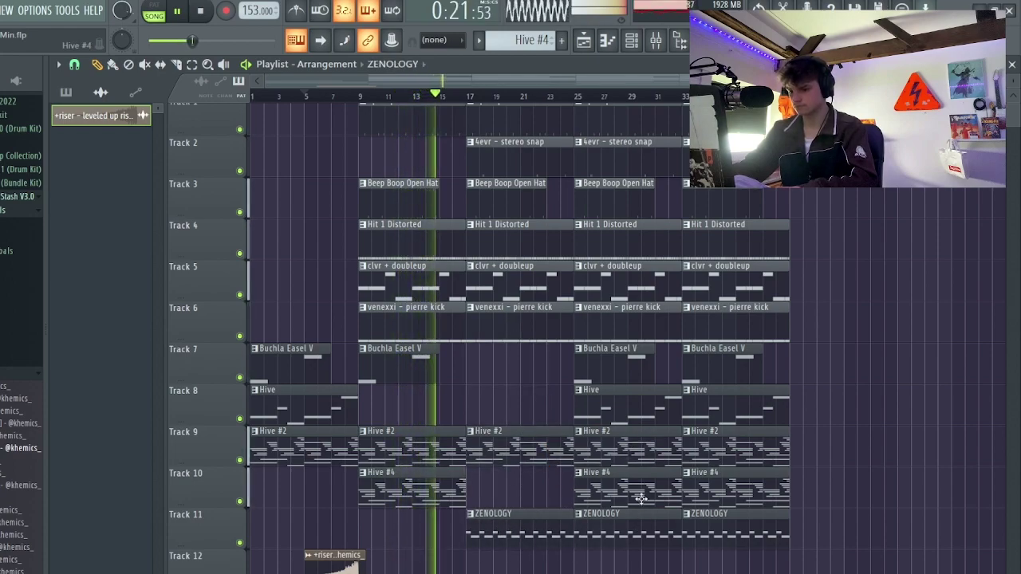
Delete the Hive, Hive #2 and ZENOLOGY clips at bar 25 and the Hive #2 and Hive #4 clips at bar 33
right_click(638, 435)
right_click(641, 415)
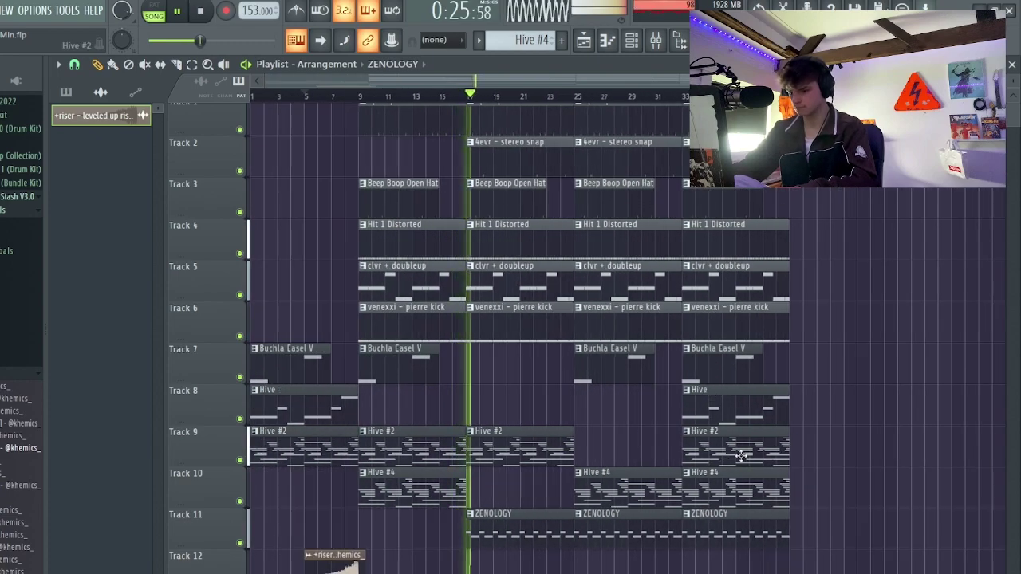
right_click(780, 449)
right_click(774, 478)
scroll(826, 499, "up", 1, "ctrl")
scroll(826, 499, "down", 1, "ctrl")
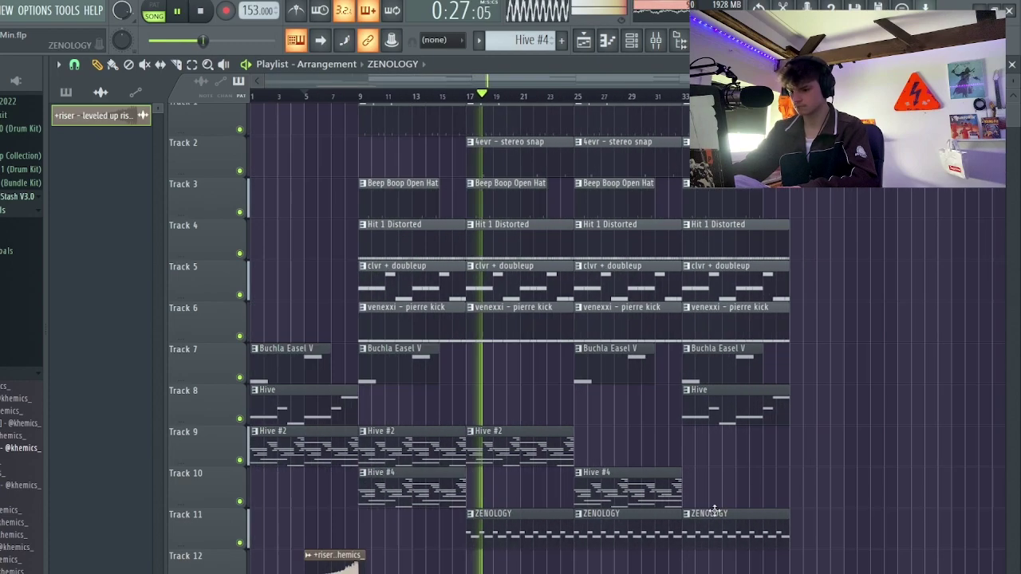
right_click(634, 533)
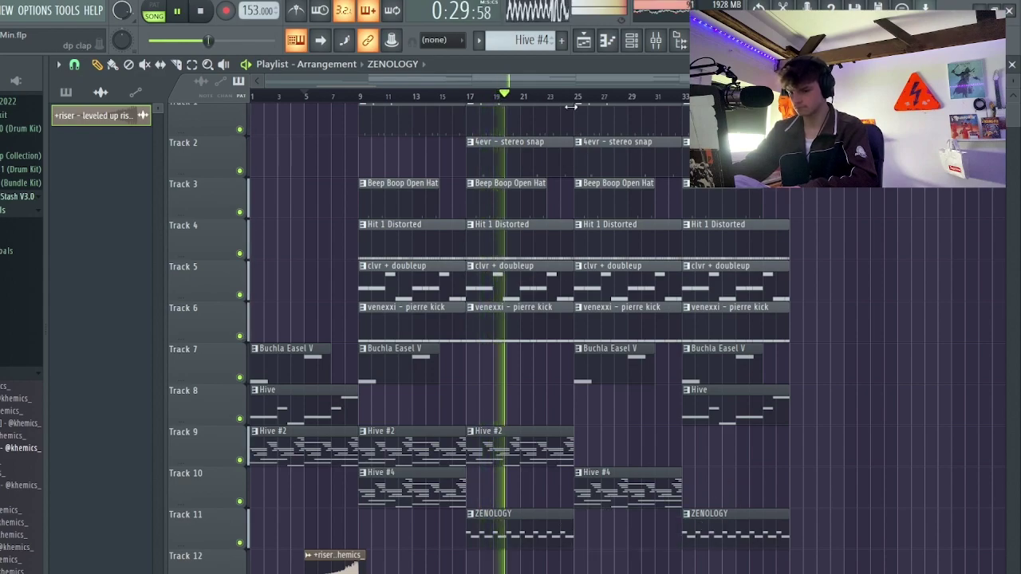
Look over the mixer levels and the channel rack while the song plays
left_click(653, 41)
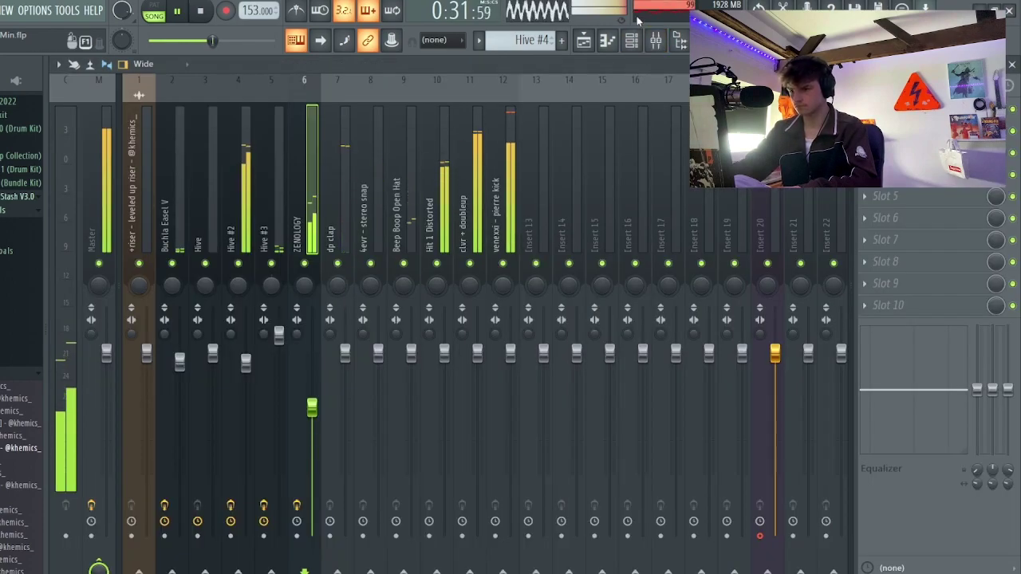
left_click(631, 41)
left_click(209, 114)
left_click(203, 129)
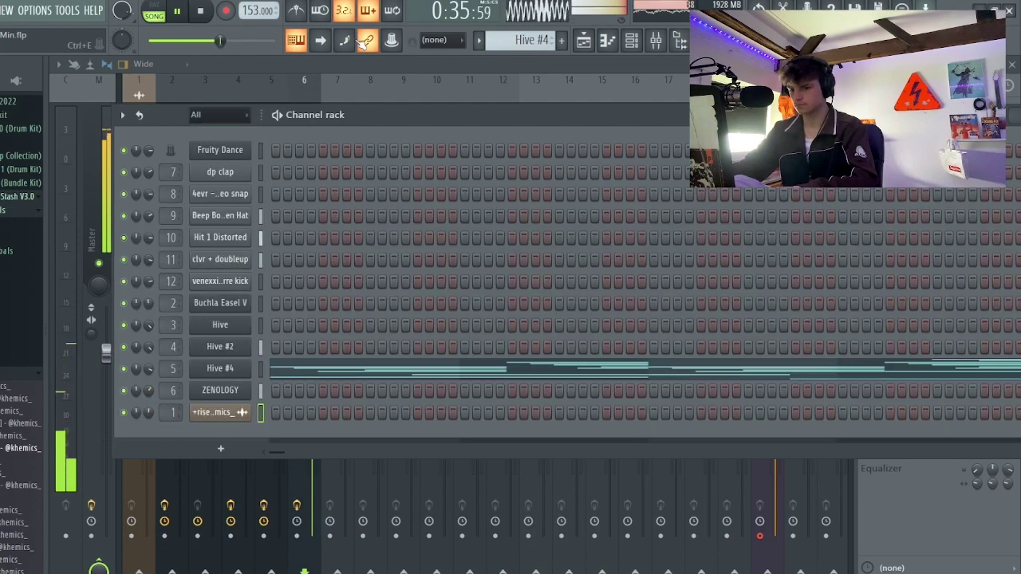
left_click(309, 83)
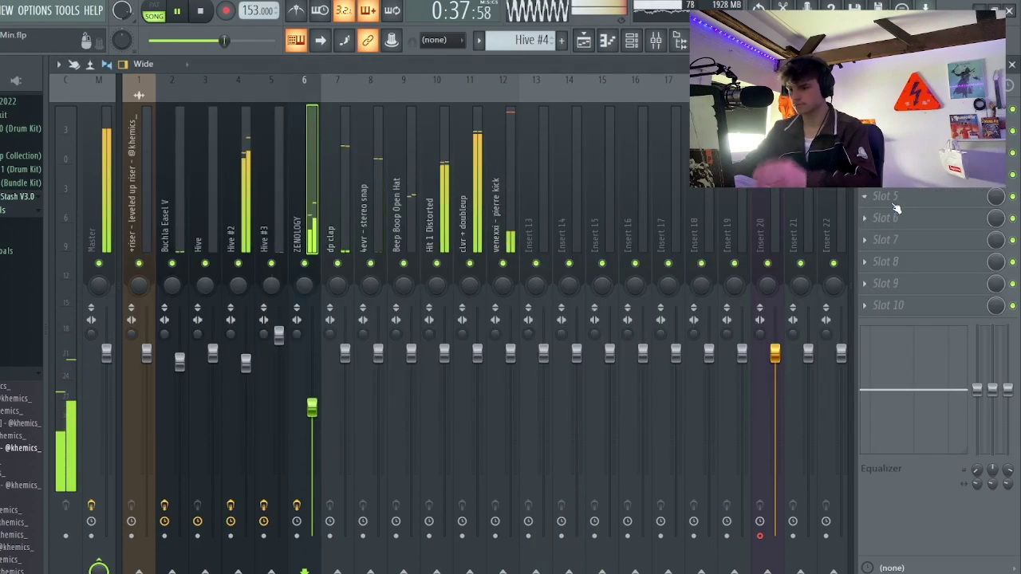
Put a ZENOLOGY clip back at bar 25 on Track 11 and delete the ZENOLOGY clip at bar 33
left_click(584, 39)
left_click(547, 513, "ctrl")
key("ctrl+b")
right_click(545, 498)
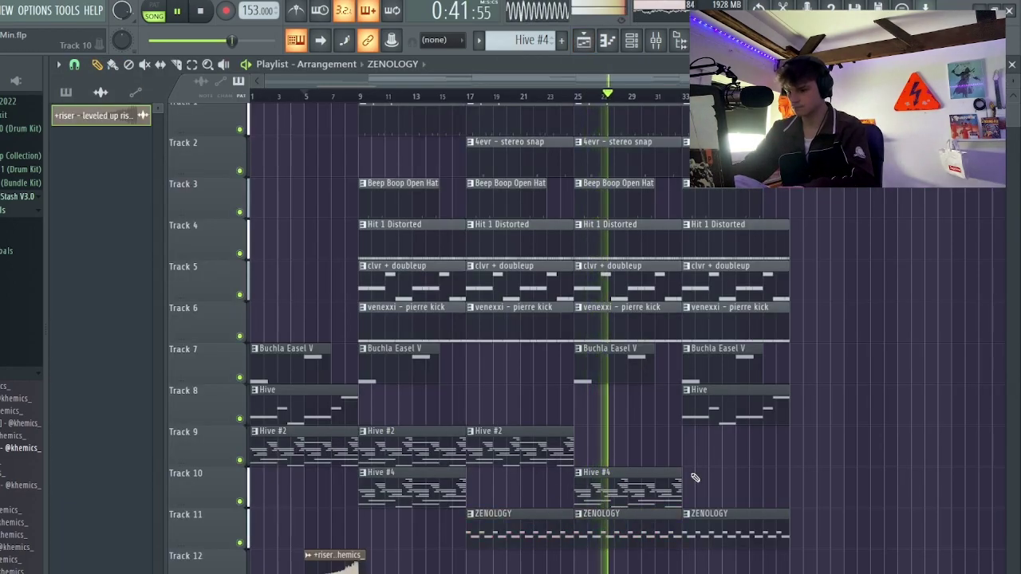
right_click(750, 534)
scroll(746, 485, "up", 2)
scroll(742, 501, "down", 2)
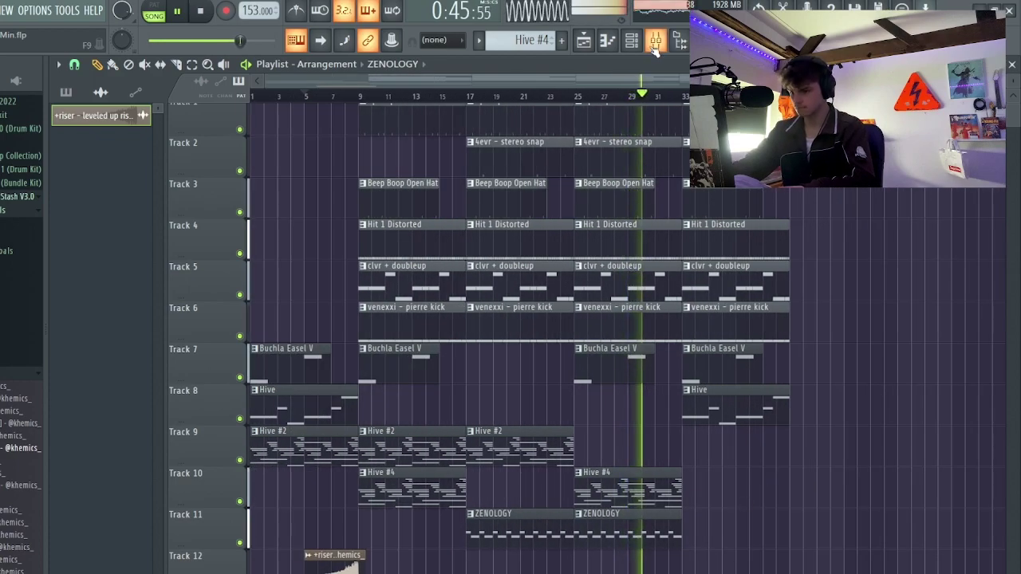
Delete the Beep Boop Open Hat clip at bar 33, then try removing the 4evr - stereo snap clip at bar 25 and undo that
scroll(820, 381, "up", 1)
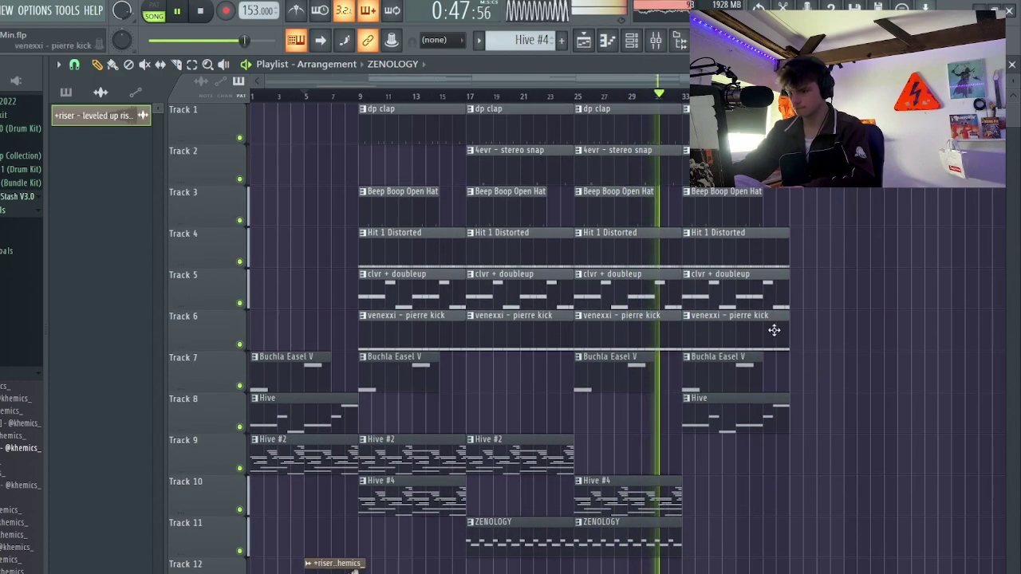
right_click(746, 194)
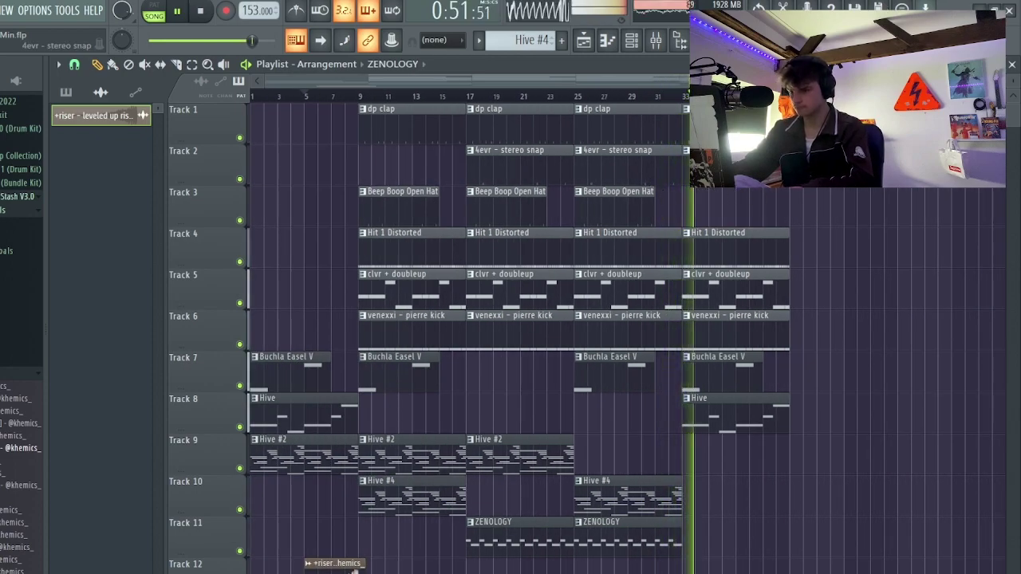
right_click(651, 163)
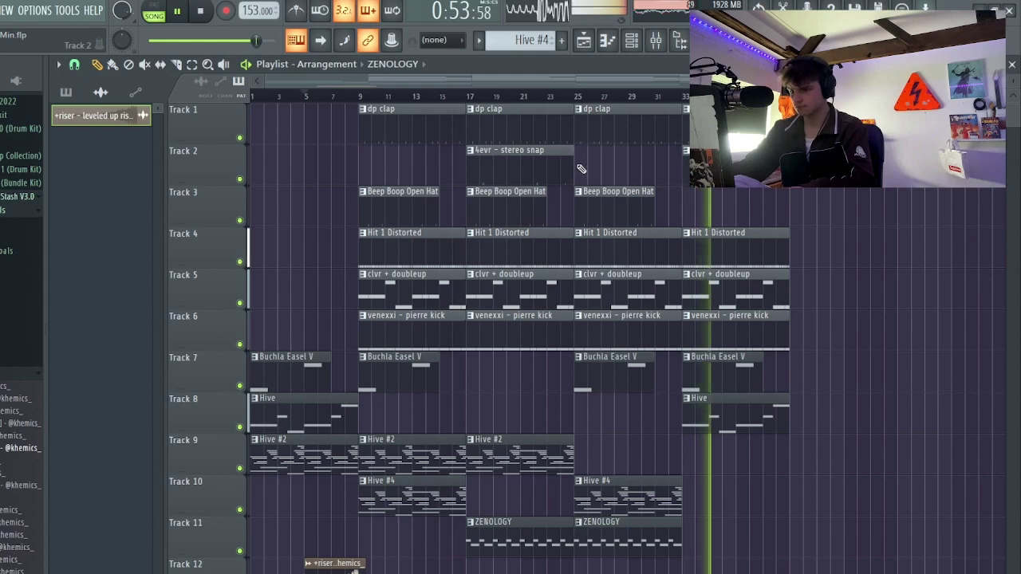
key("ctrl+z")
scroll(816, 225, "up", 3)
scroll(833, 240, "down", 3)
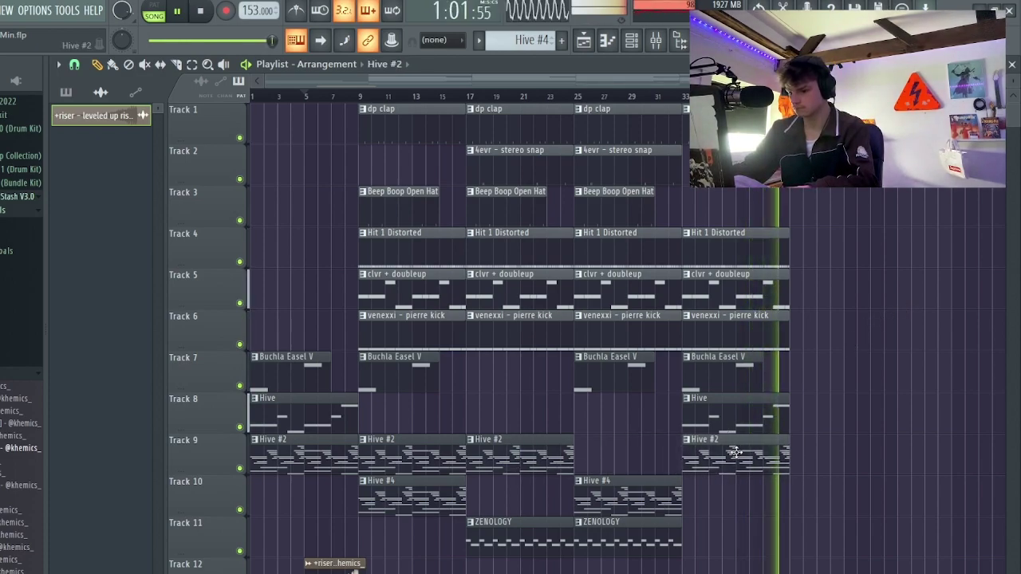
Replace the Hive #2 clip at bar 33 with a Hive #4 clip on Track 10 and play from bar 33
left_click(678, 483, "ctrl")
key("ctrl+b")
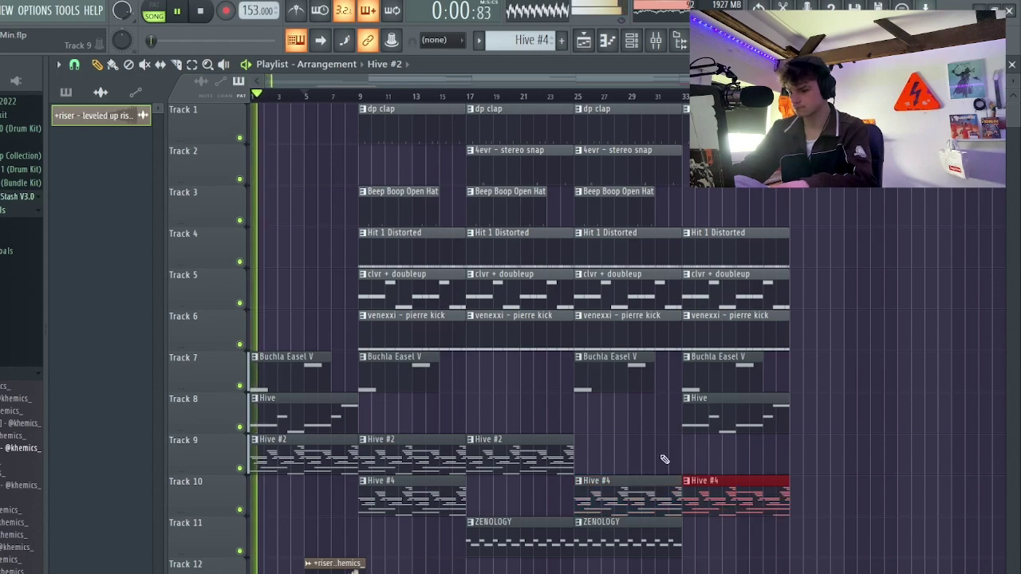
left_click(663, 461, "ctrl")
left_click(684, 95)
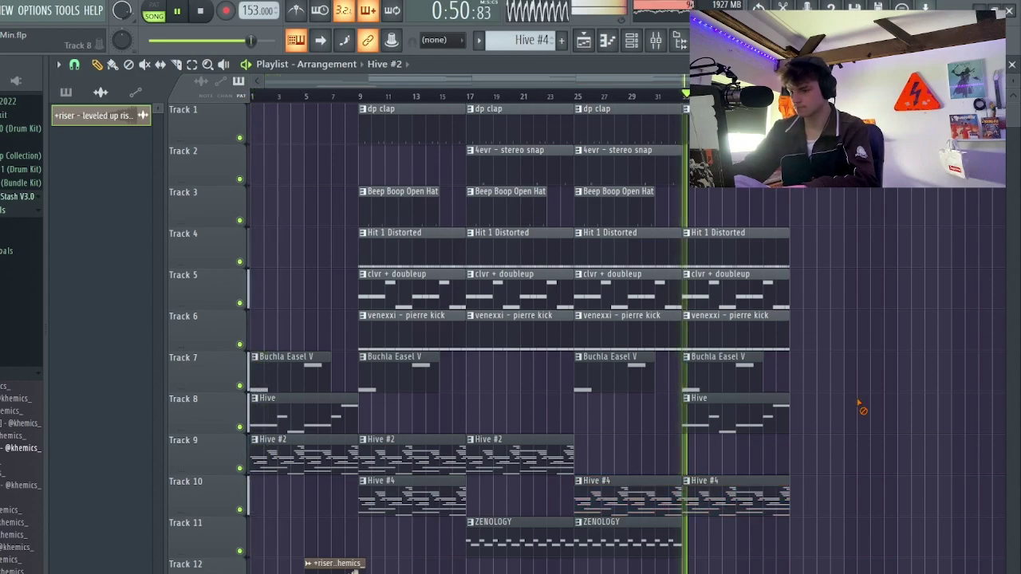
key("alt+Tab")
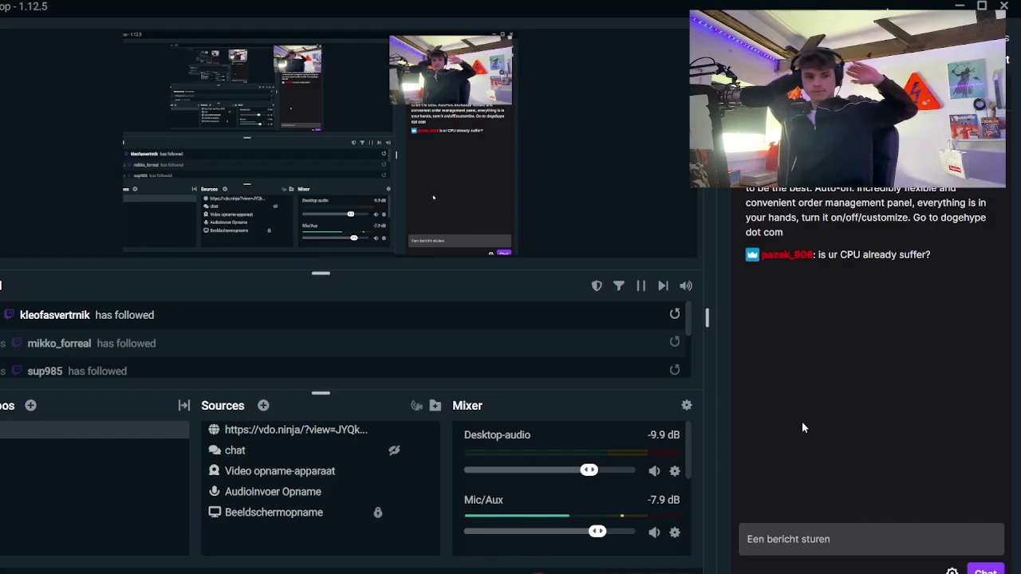
key("alt+Tab")
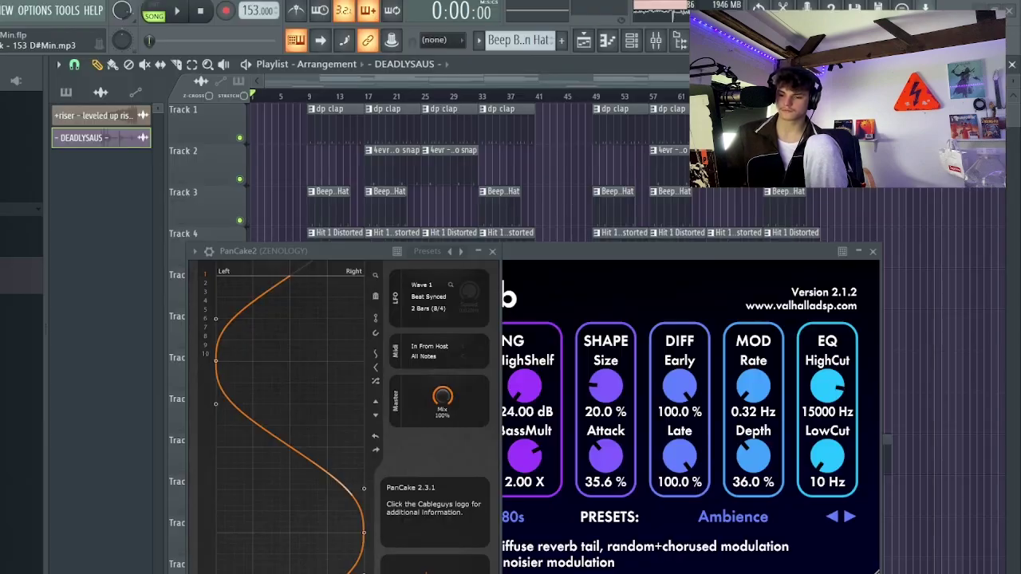
Bring the playlist to the front, open the Hive #2 clip at bar 1 in the piano roll and show the piano roll options
left_click(411, 82)
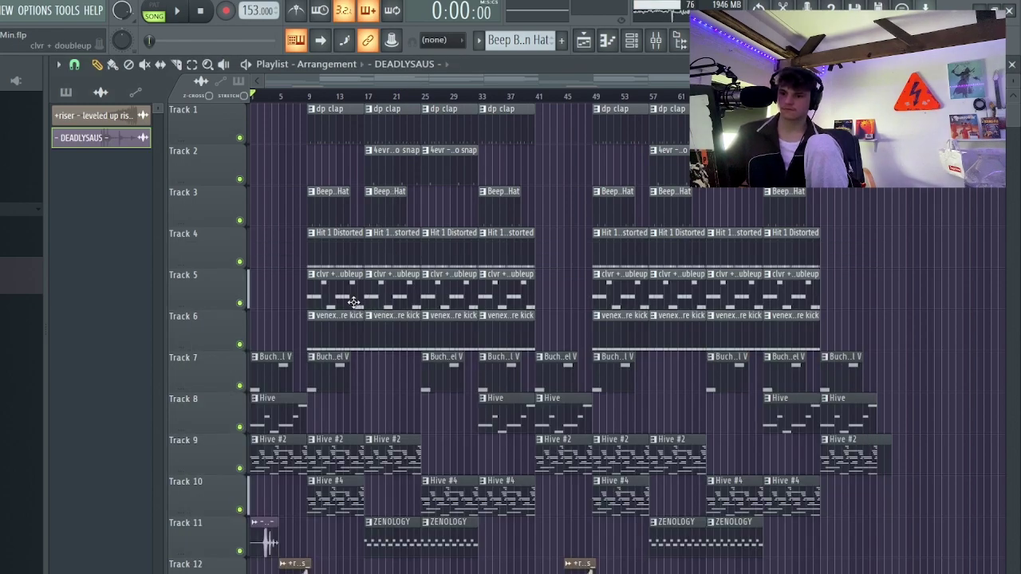
double_click(278, 444)
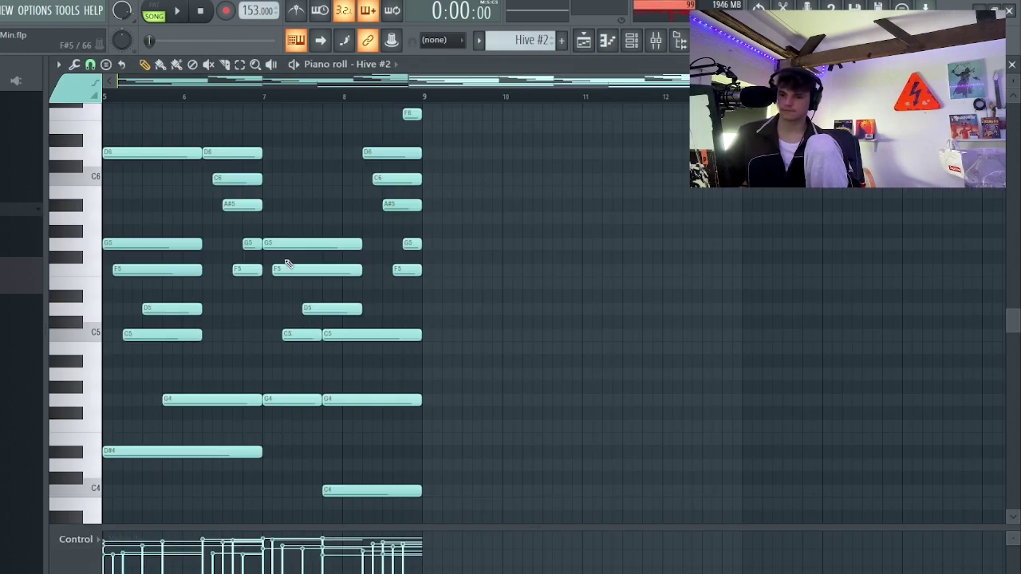
left_click(58, 64)
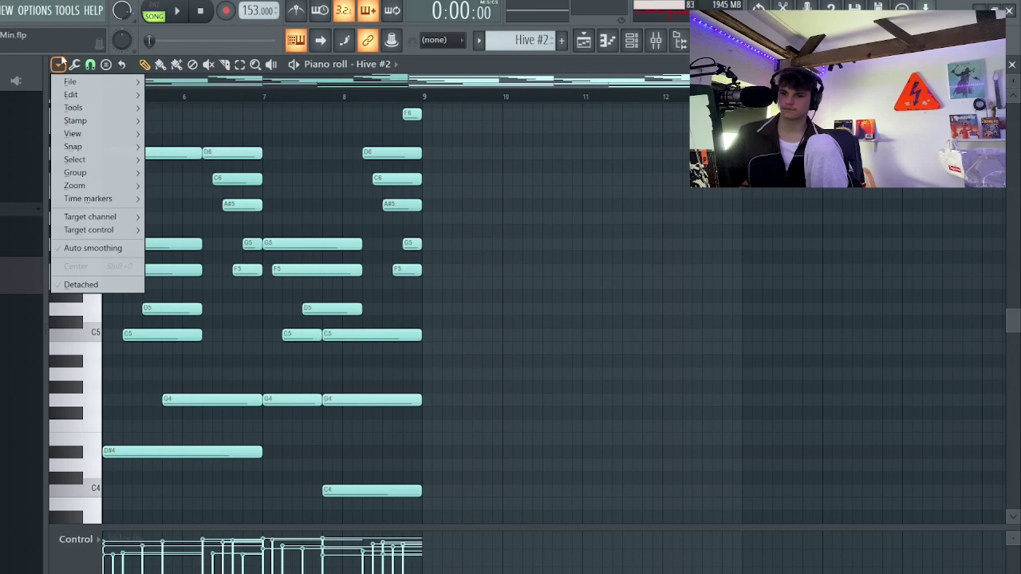